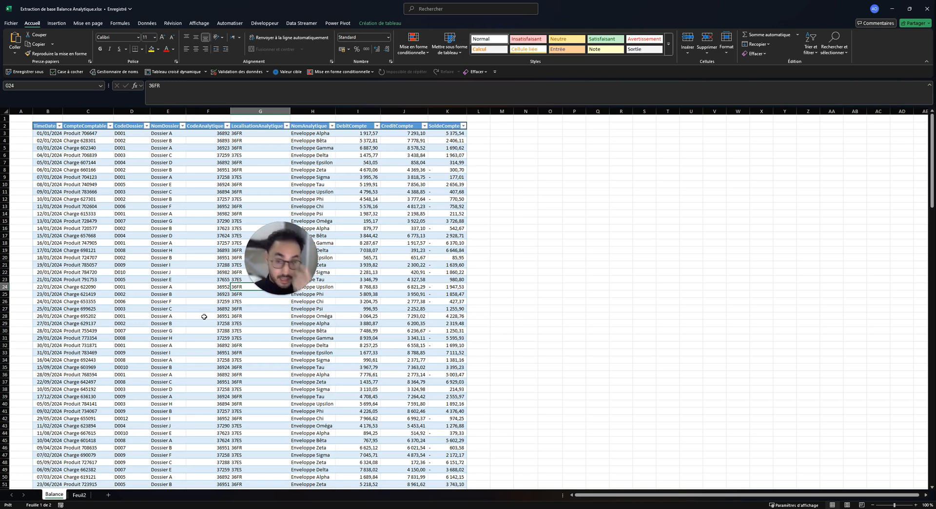
Review the analytic balance data, especially the NomAnalytique column, and check the name given to the table.
left_click(190, 293)
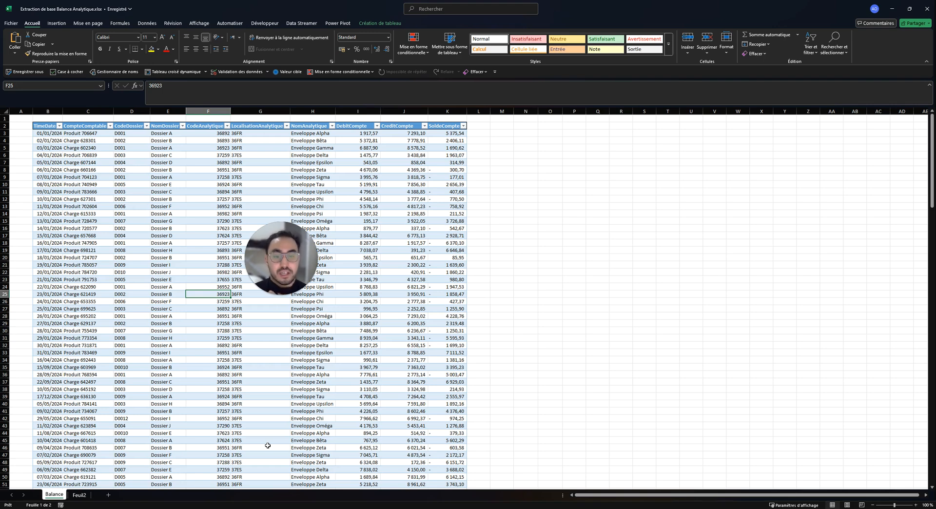
left_click_drag(313, 141, 314, 198)
left_click(315, 191)
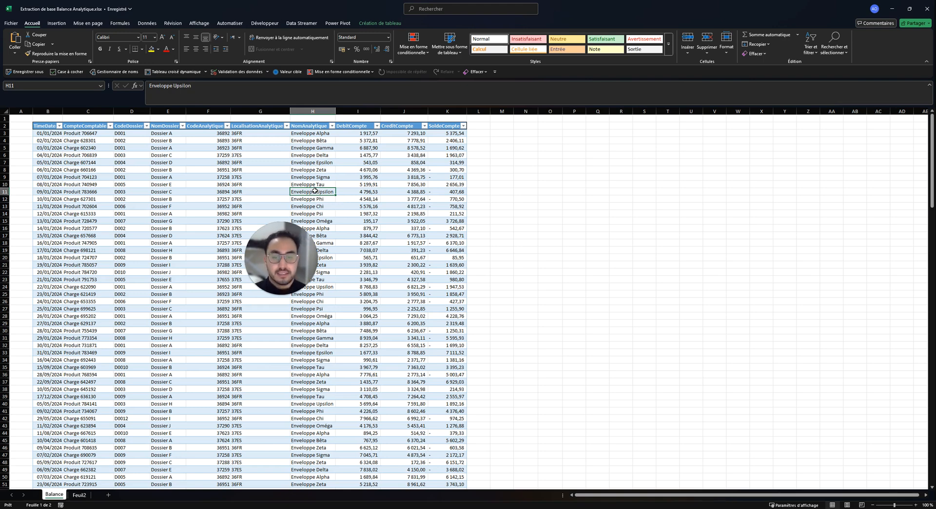
left_click_drag(316, 148, 320, 183)
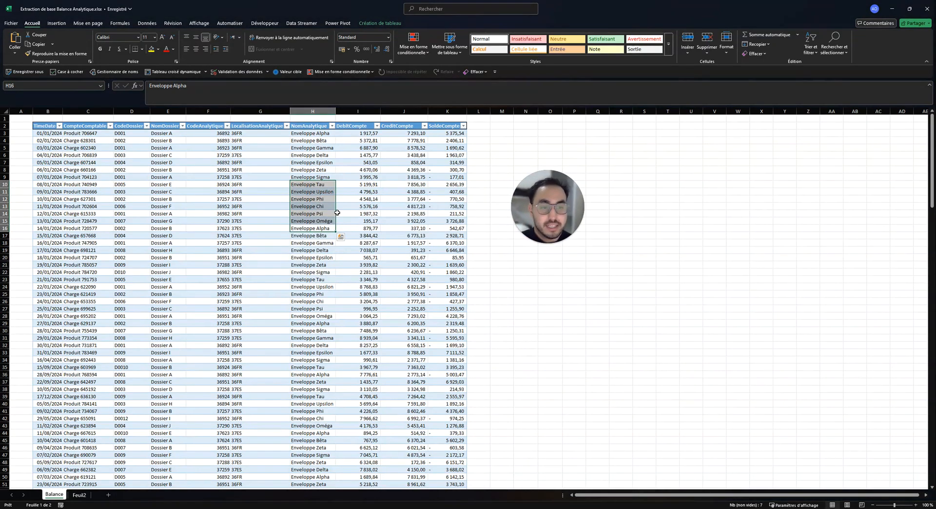
left_click(337, 213)
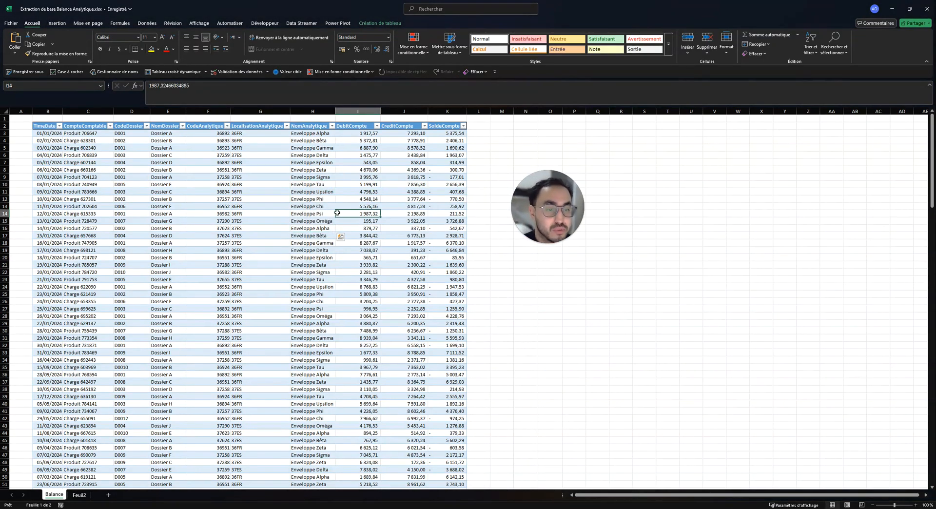
left_click(393, 24)
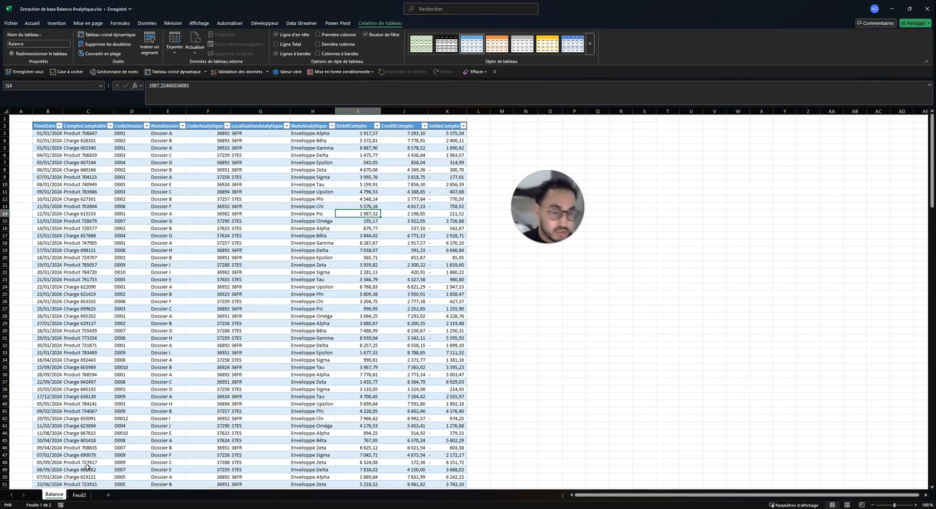
Start a formula with an equals sign in cell B3 of the Feuil2 sheet.
left_click(78, 496)
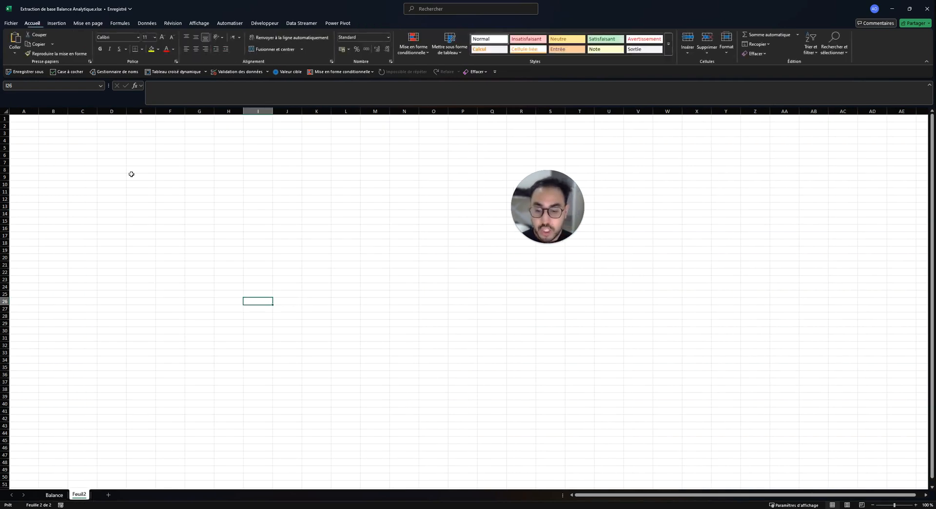
left_click(54, 131)
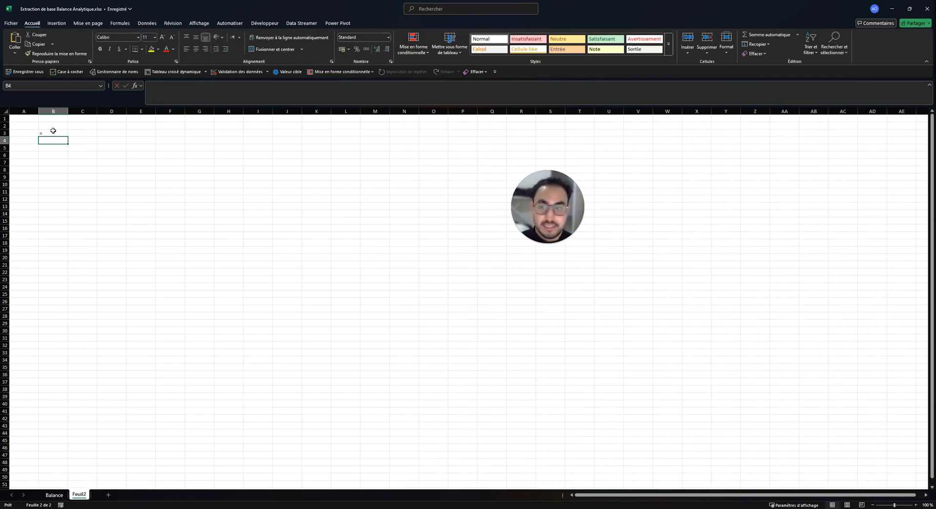
type("=")
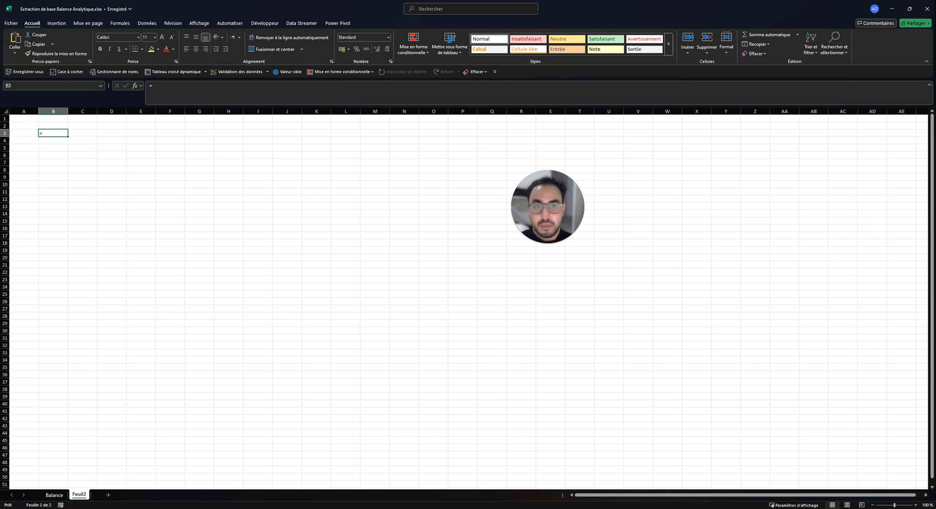
left_click(196, 24)
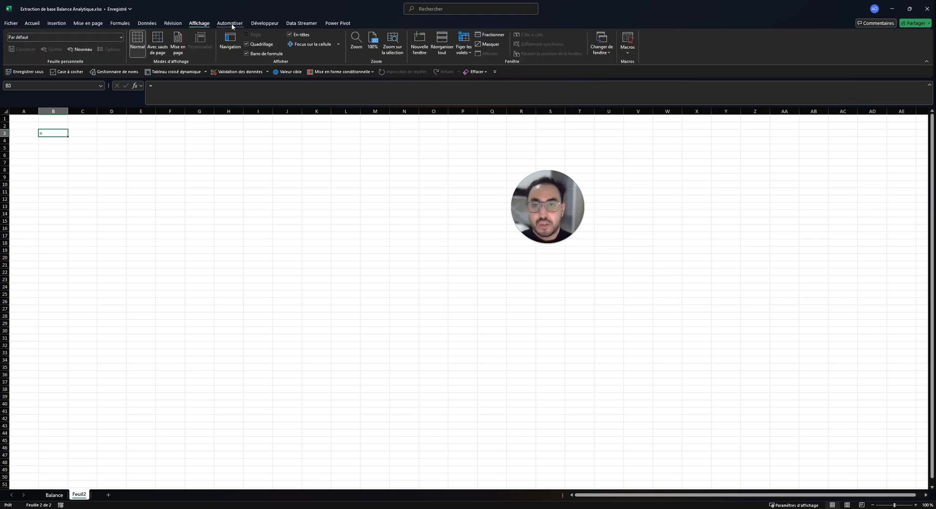
left_click(120, 24)
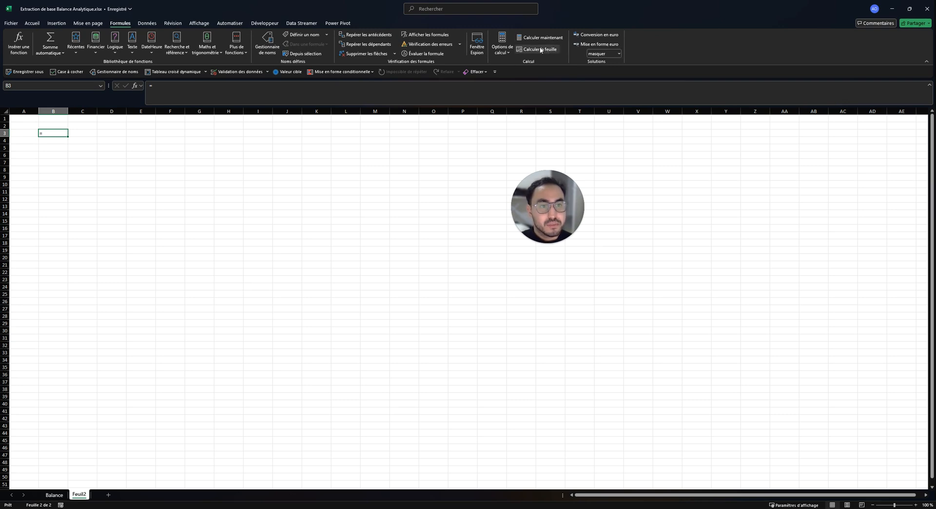
left_click(509, 53)
left_click(59, 137)
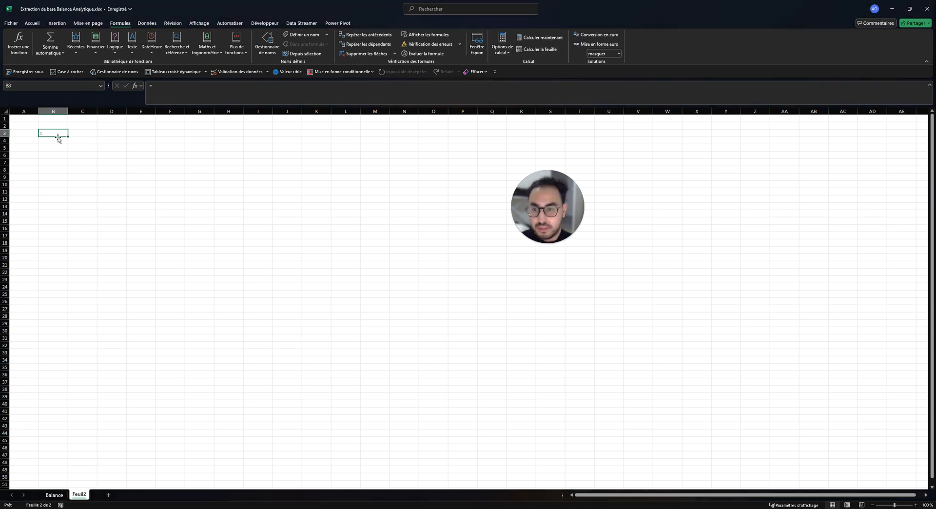
Begin a FILTRE formula in cell B3 of Feuil2, with the Balance table as its first argument.
double_click(58, 135)
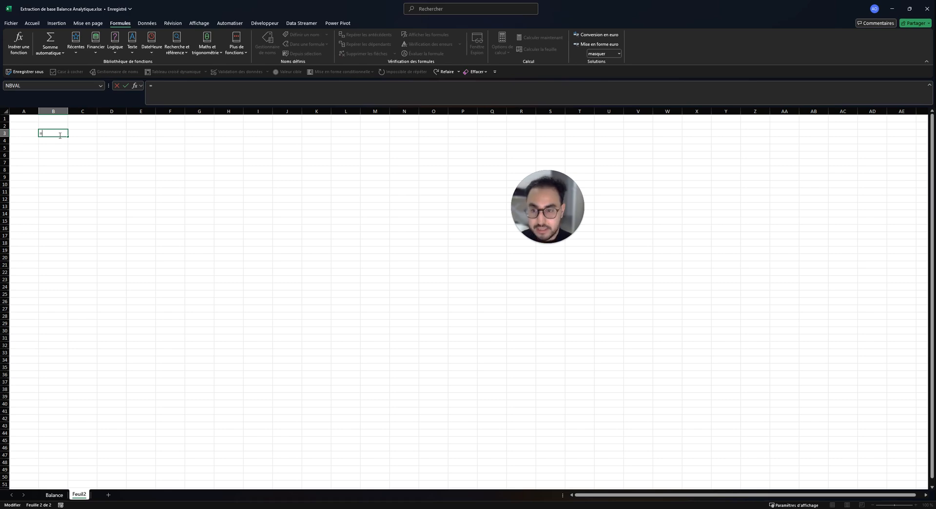
type("FILTRE(")
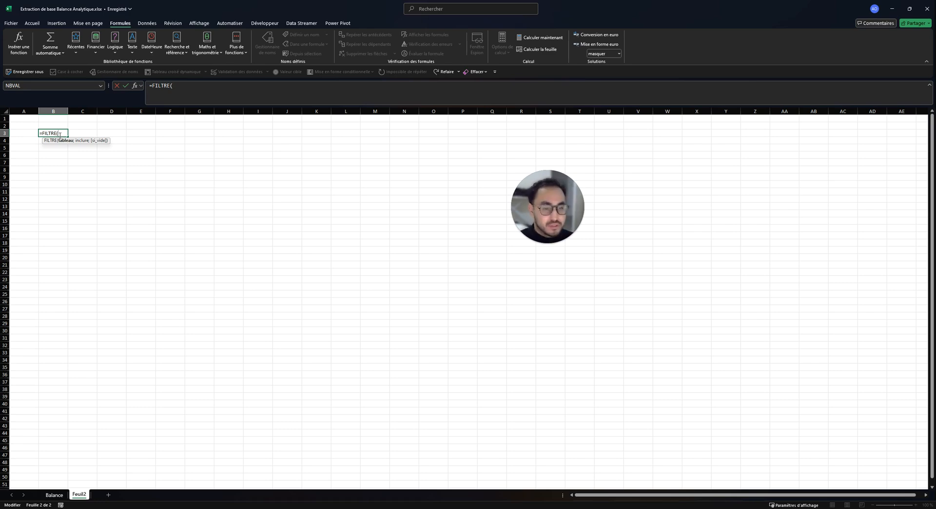
left_click(54, 495)
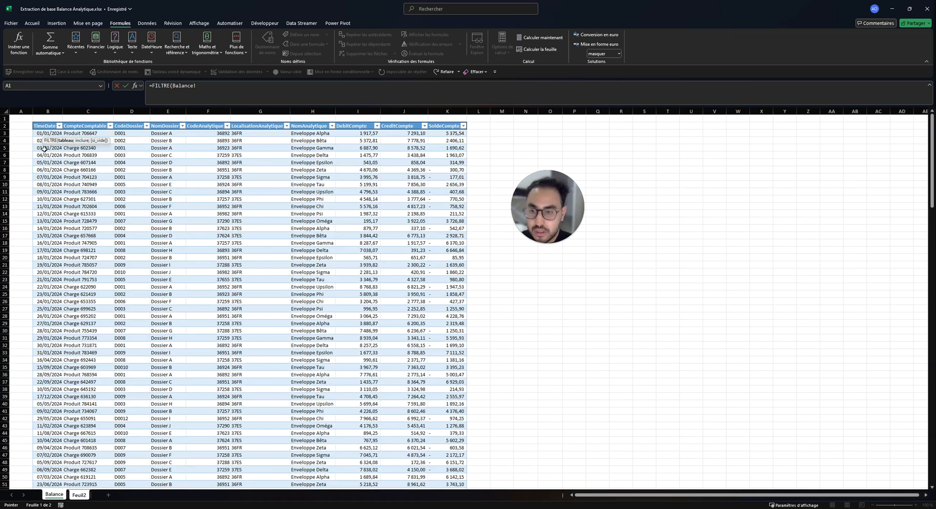
left_click_drag(196, 87, 174, 88)
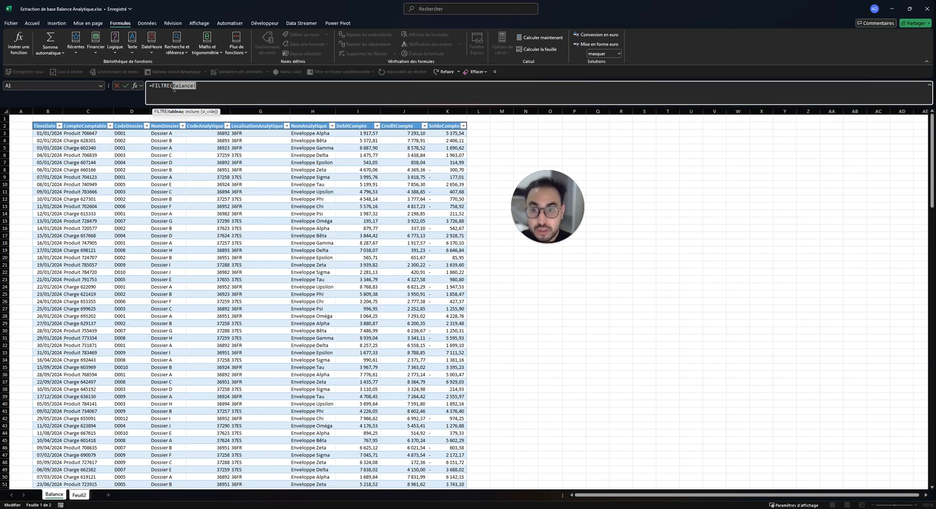
type("Bala")
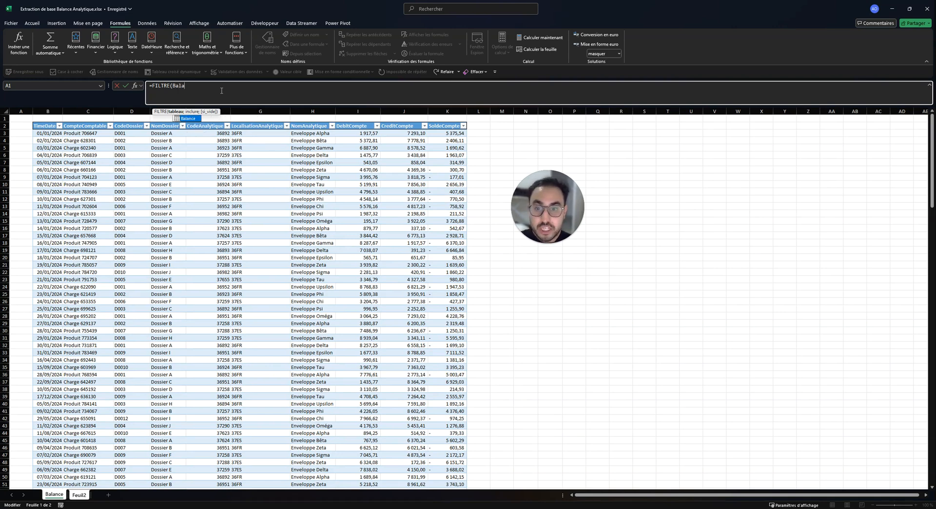
key("Tab")
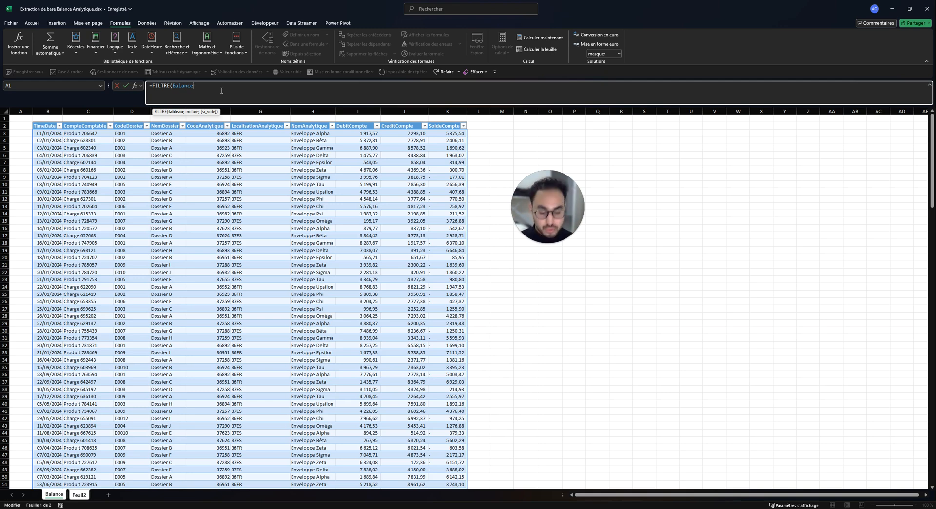
type(";")
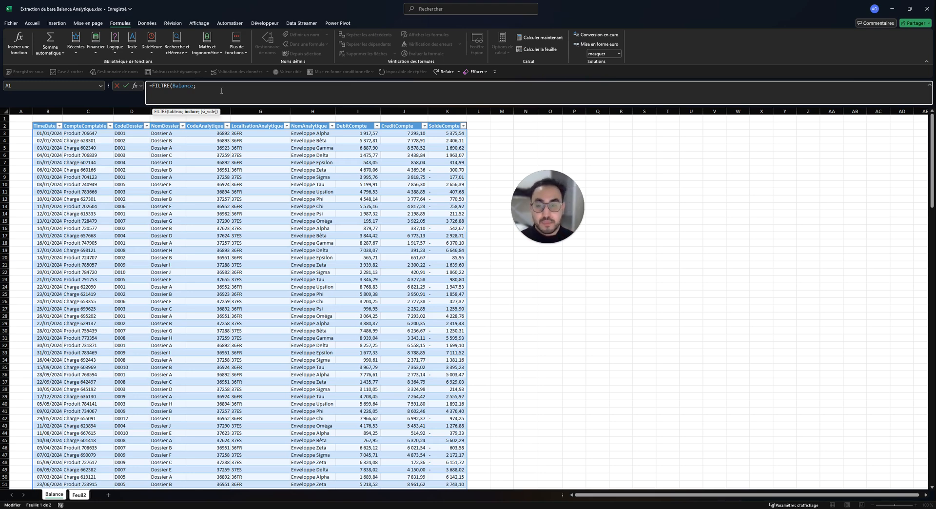
Complete the FILTRE formula with the condition Balance[SoldeCompte]<>"" and "" as the if-empty value, and validate it.
type("bal")
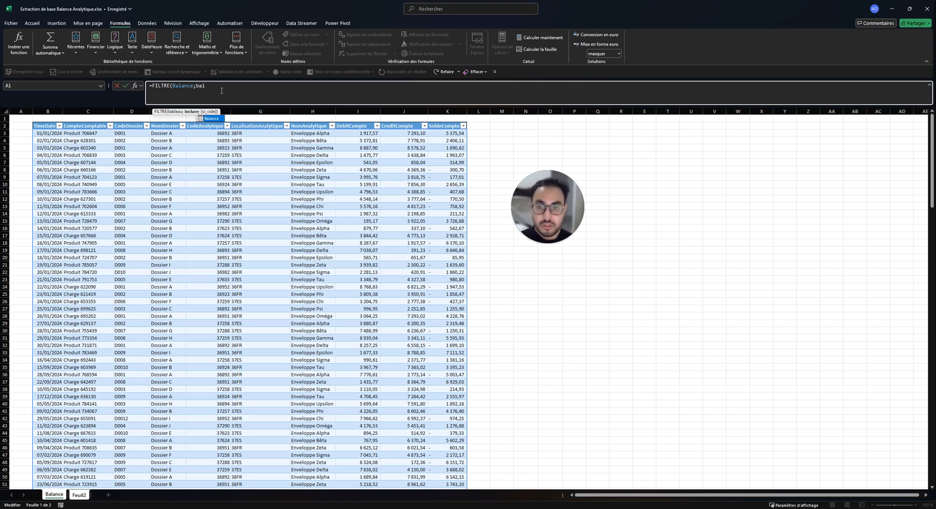
type("a")
key("Tab")
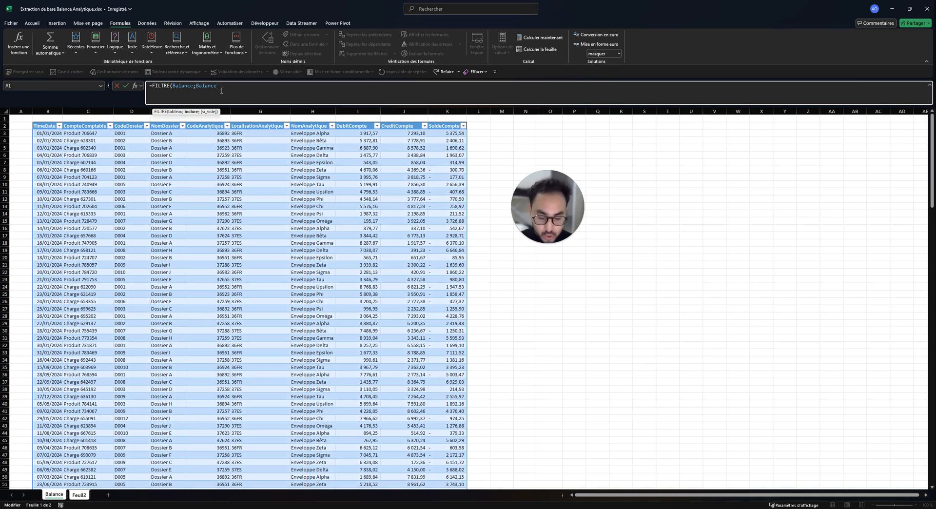
type("[")
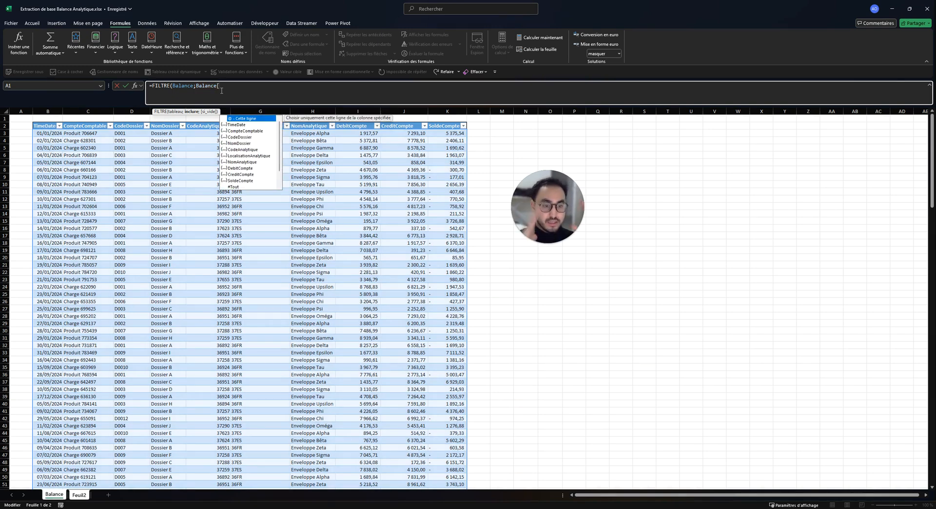
key("Down")
key("Down")
key("Down")
key("Down")
key("Down")
key("Down")
key("Down")
key("Down")
key("Down")
key("Down")
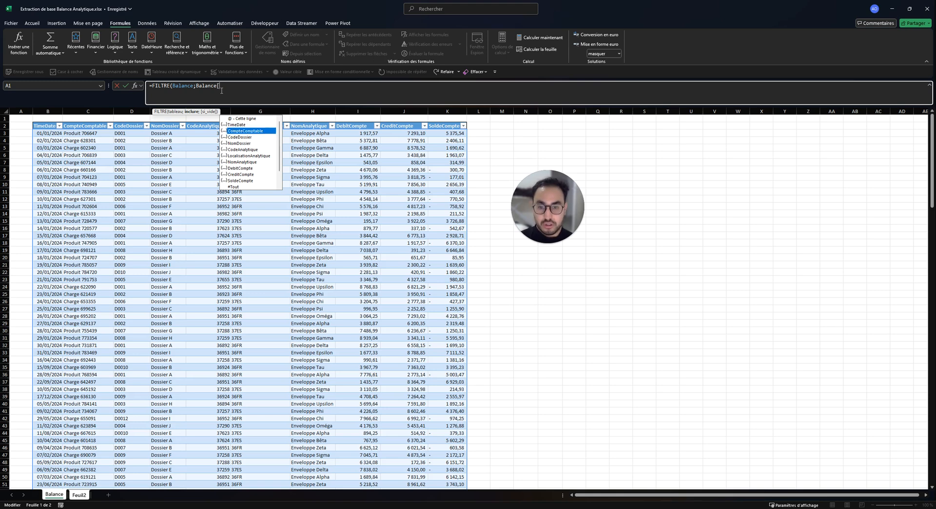
key("Tab")
type("]")
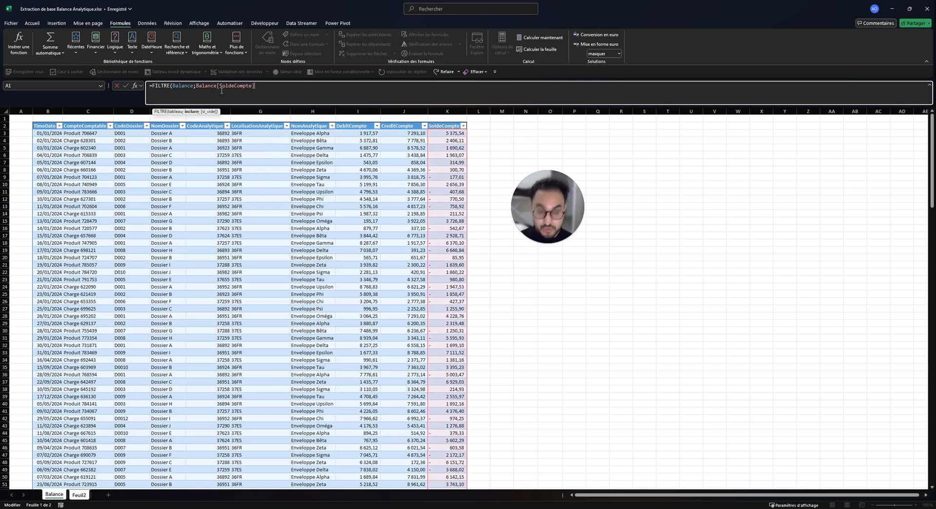
type("<")
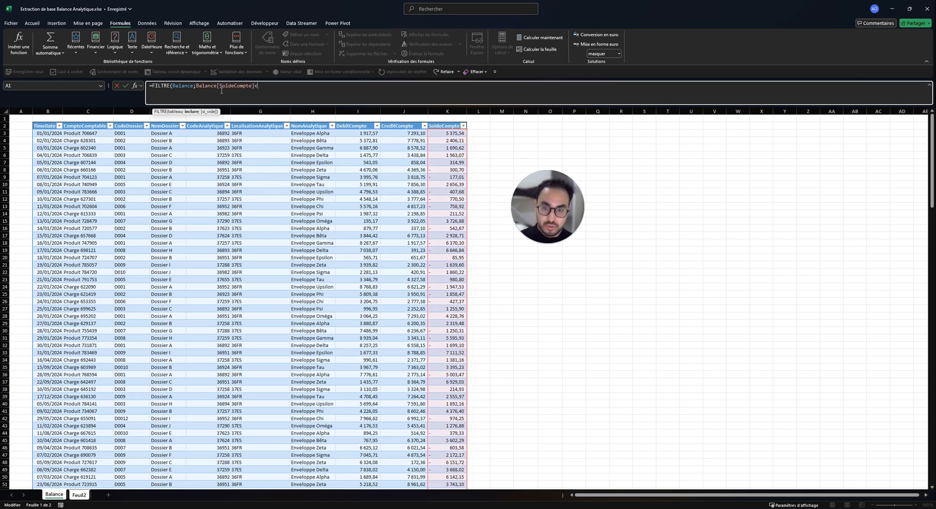
type(">\"\"")
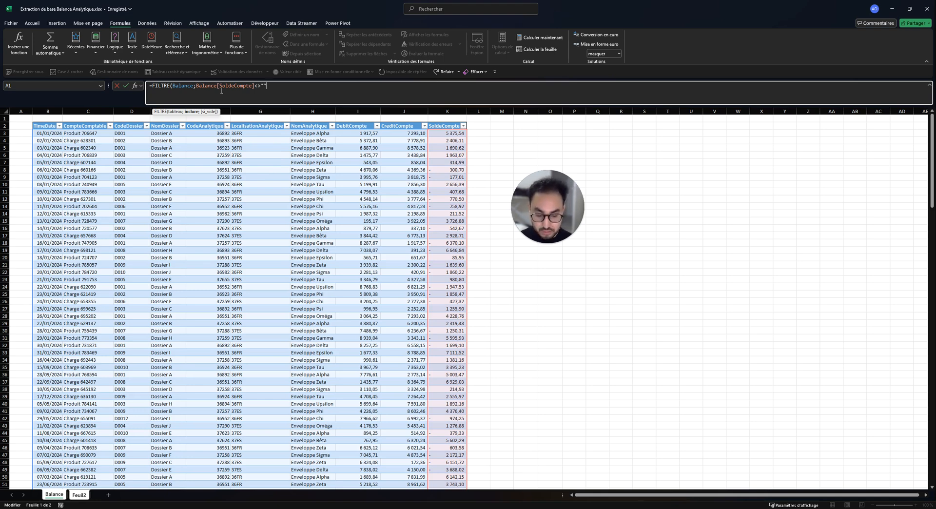
type(";\"\"")
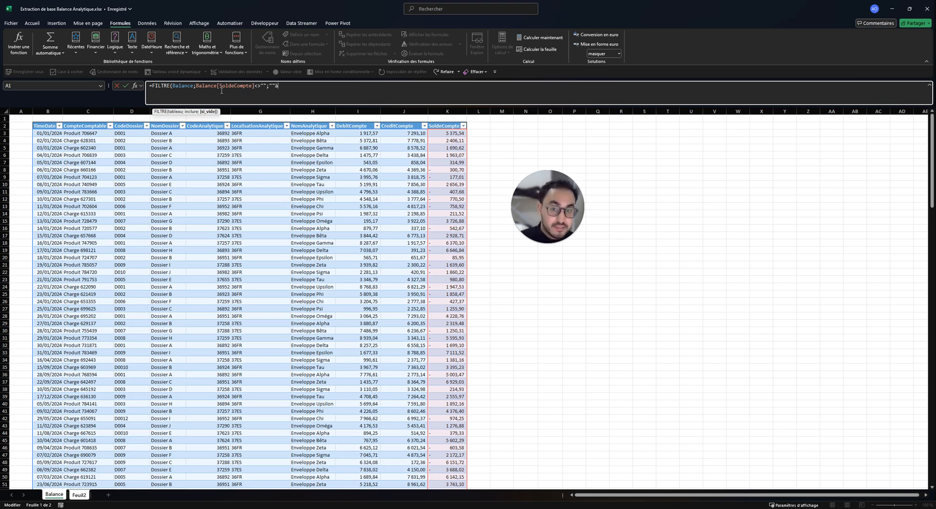
key("Return")
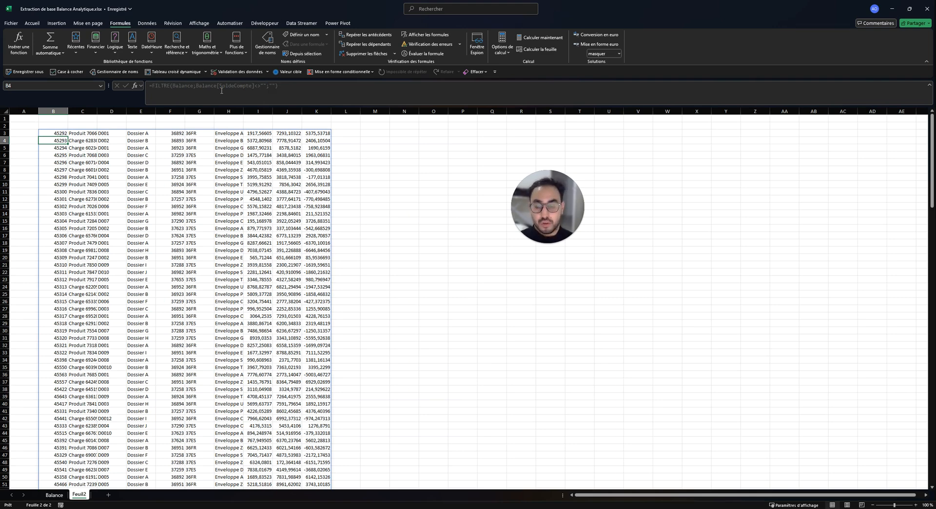
Format the extracted date values in column B, from B3 to the last row, as Date courte.
left_click_drag(51, 133, 325, 133)
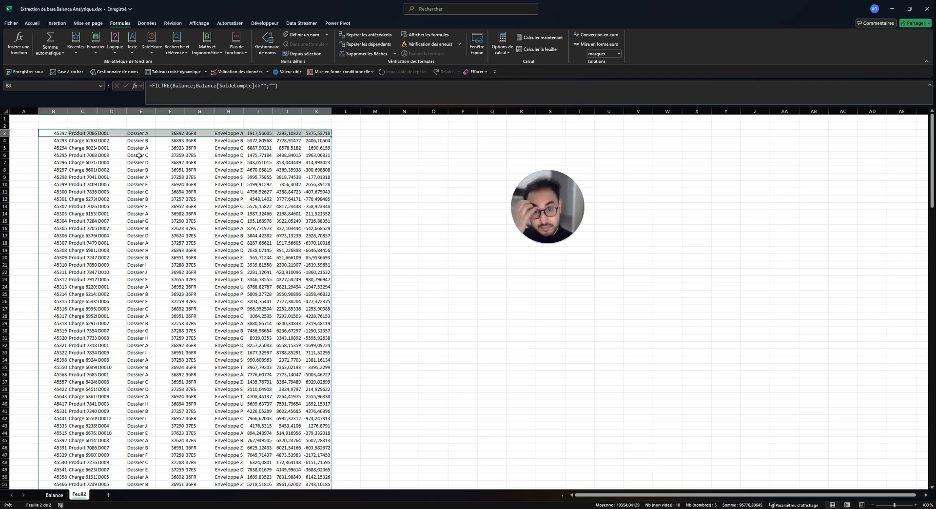
left_click(55, 134)
key("ctrl+shift+Down")
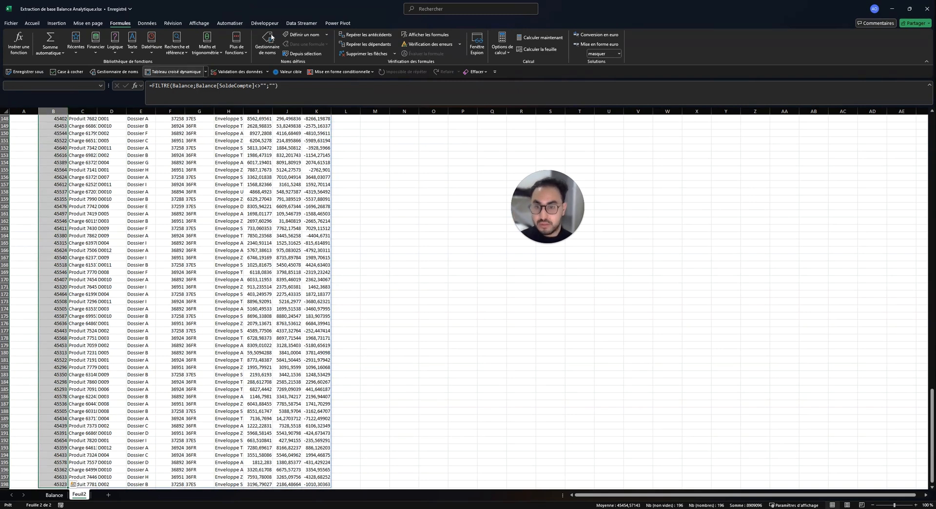
left_click(33, 23)
left_click(389, 37)
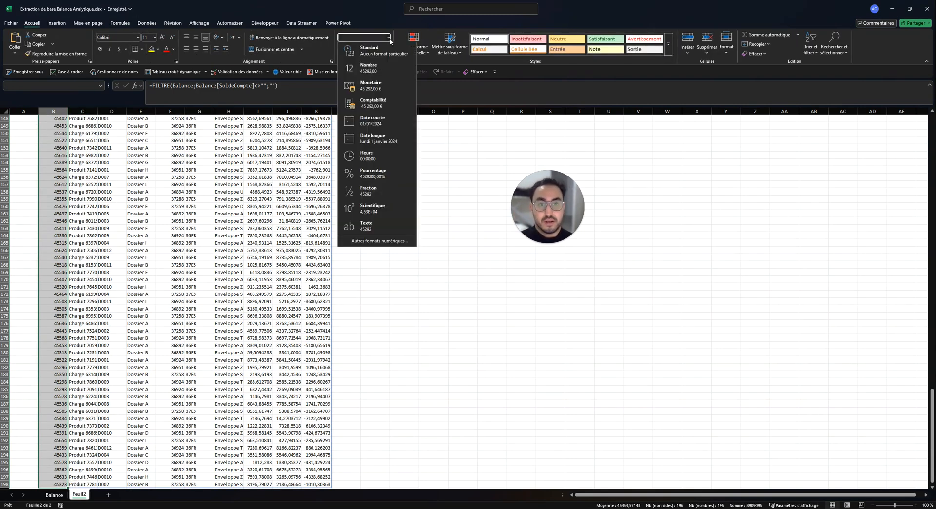
left_click(371, 126)
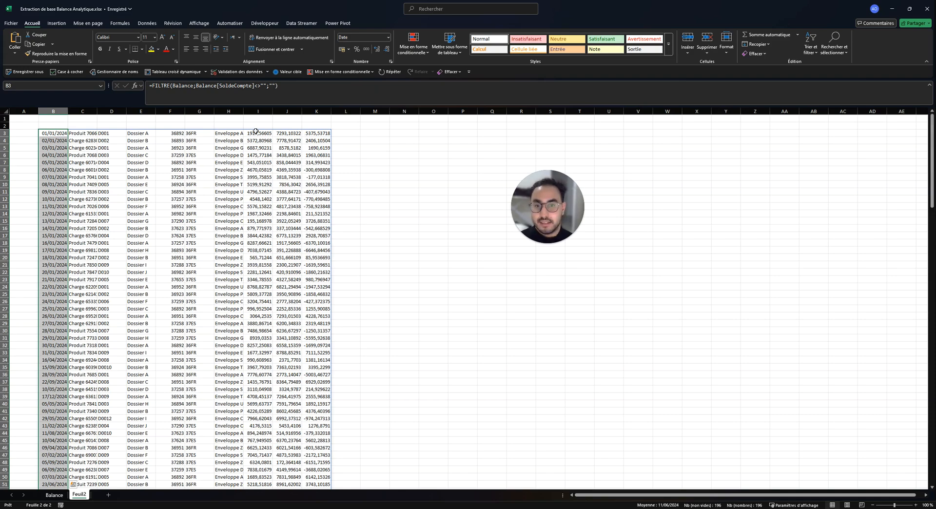
Apply the thousands separator number format to the amounts in columns I to K, from row 3 to the last row.
left_click_drag(258, 133, 317, 134)
key("ctrl+shift+Down")
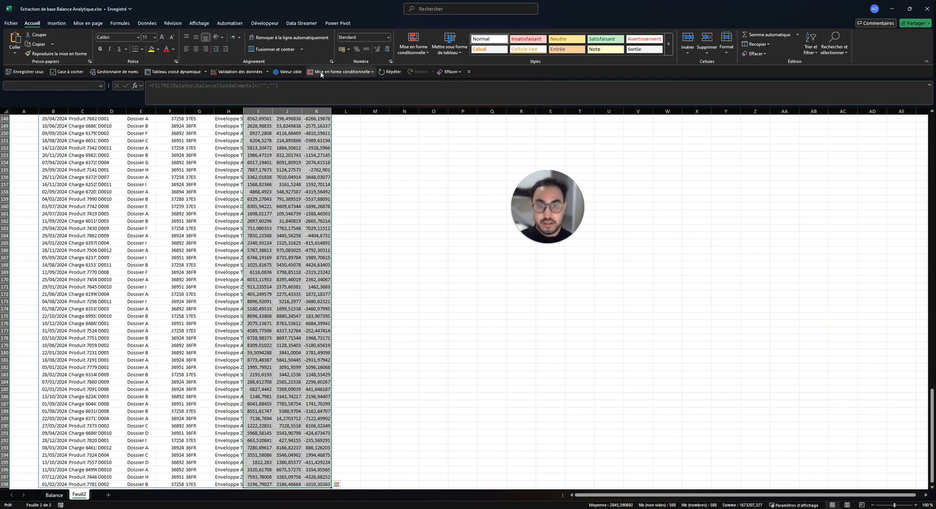
left_click(366, 49)
left_click(229, 133)
Copy the header row of the Balance table, TimeDate to SoldeCompte, and paste it into Feuil2 starting at B2.
left_click_drag(39, 111, 446, 126)
left_click(54, 495)
key("ctrl+c")
left_click(79, 495)
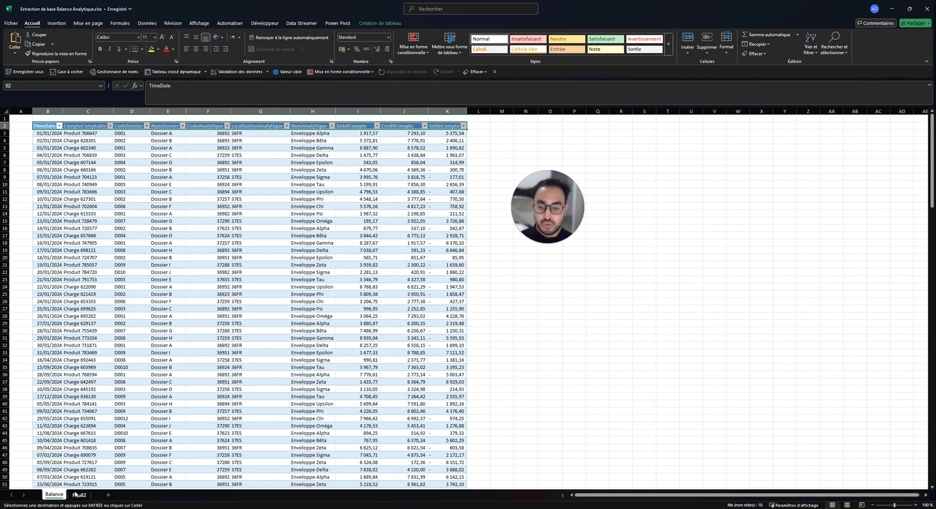
left_click(52, 125)
key("ctrl+v")
key("Escape")
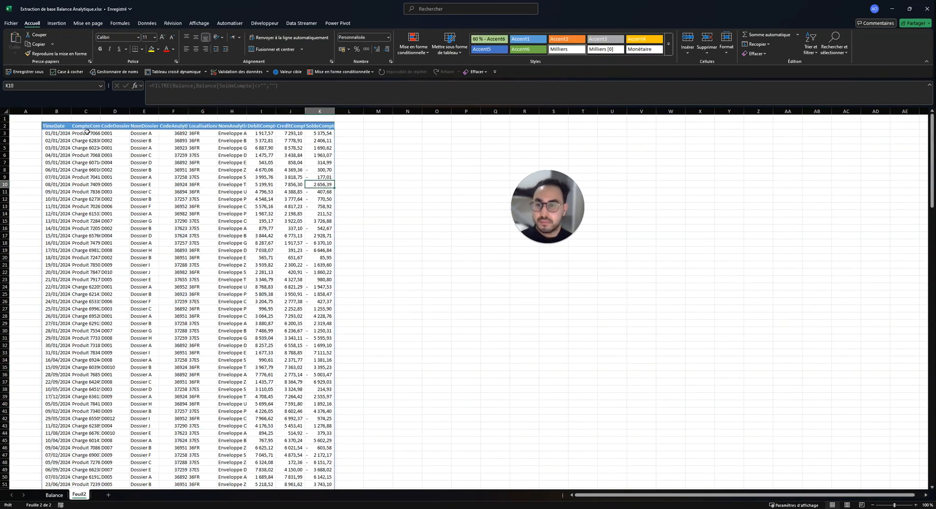
AutoFit the width of columns B to K on Feuil2 to their contents.
left_click_drag(56, 111, 332, 114)
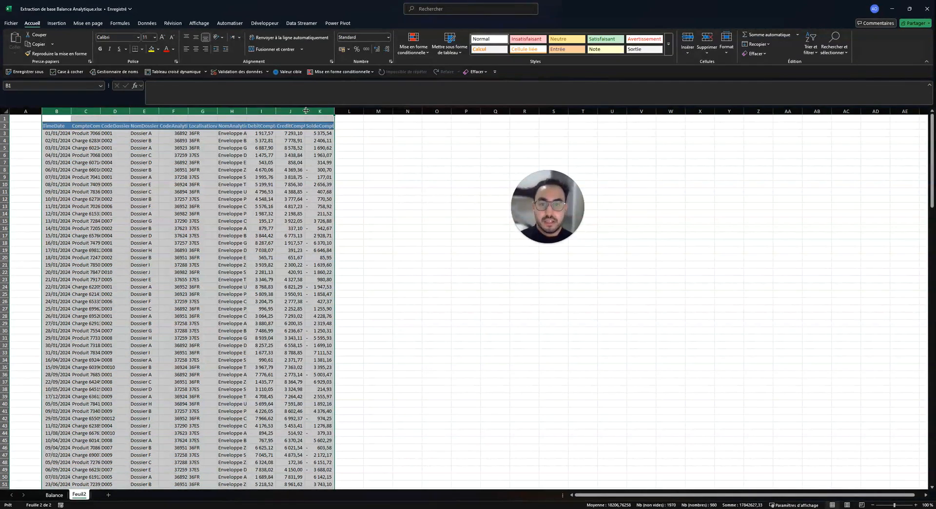
double_click(332, 112)
left_click(341, 146)
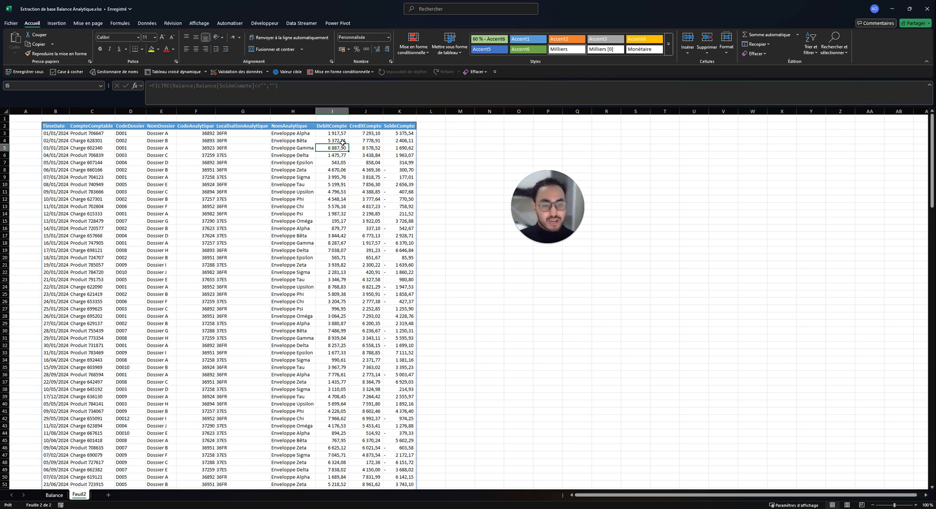
left_click_drag(548, 207, 543, 276)
Enter the heading "Analytique a supprimer" in N2 and AutoFit column N to it.
left_click(498, 129)
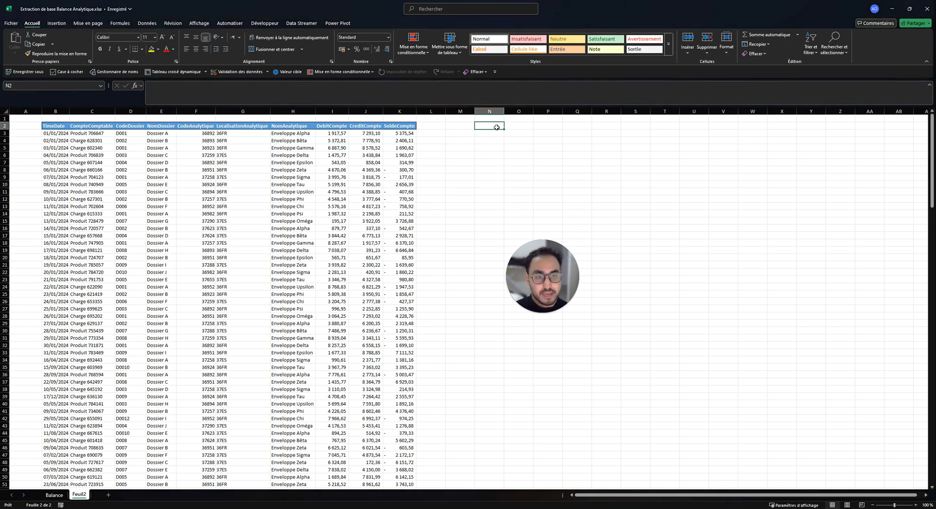
type("Analytique a")
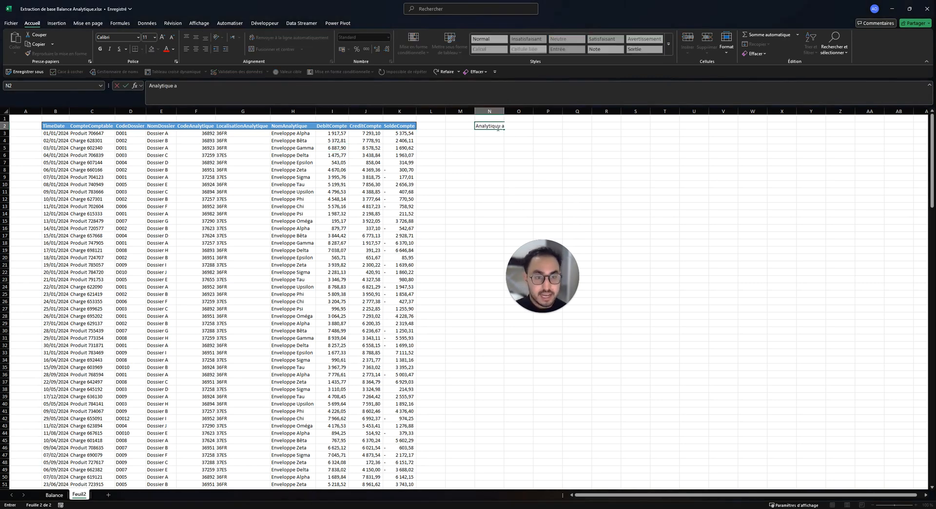
type(" suppri")
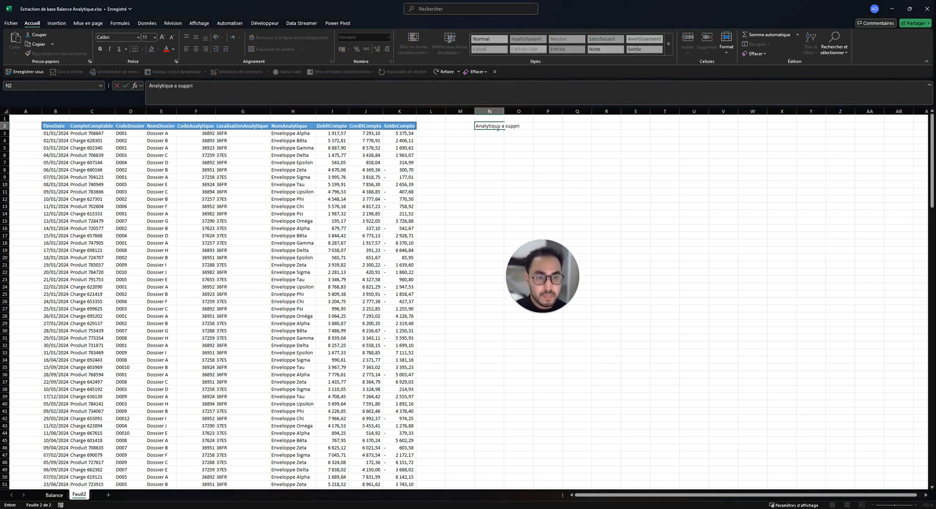
type("mer")
key("Return")
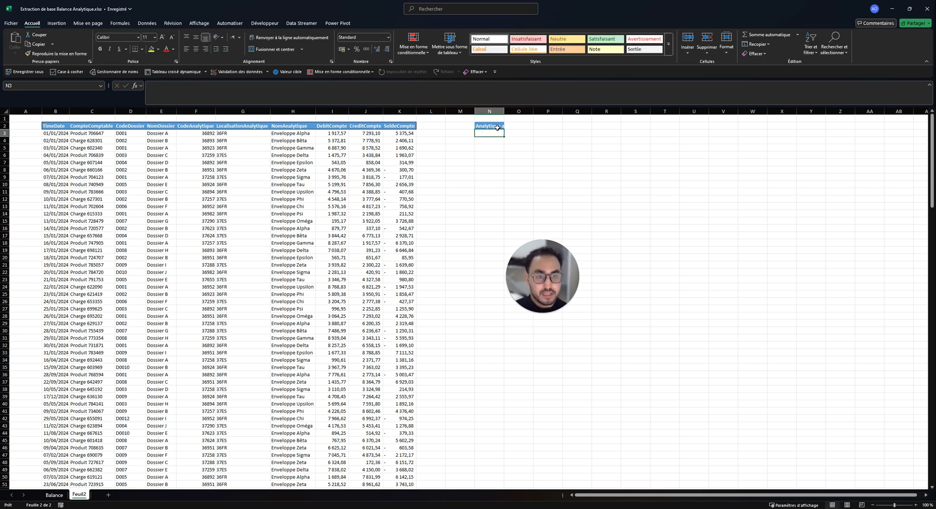
left_click(498, 128)
double_click(504, 111)
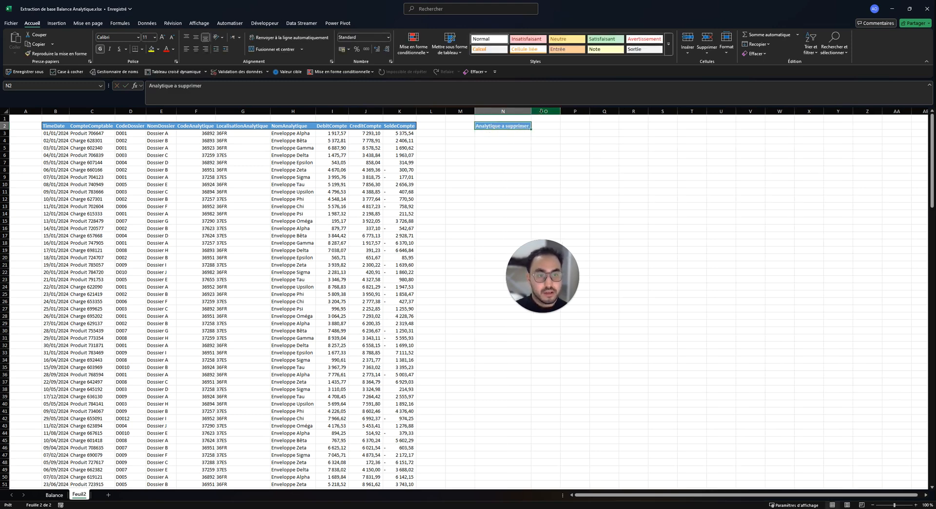
left_click(517, 132)
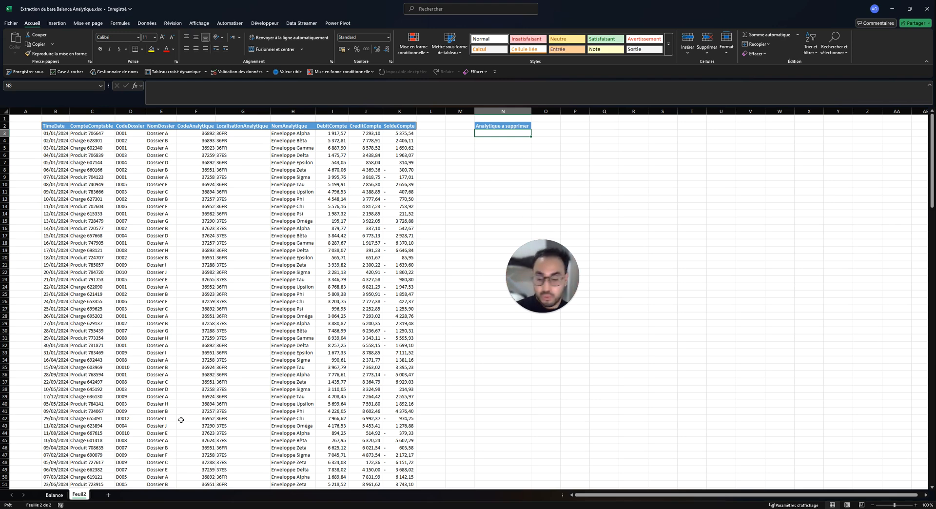
Enter the reference =Balance[NomAnalytique] in cell O4 of the Balance sheet, pointing at the NomAnalytique table column.
left_click(57, 495)
left_click(550, 141)
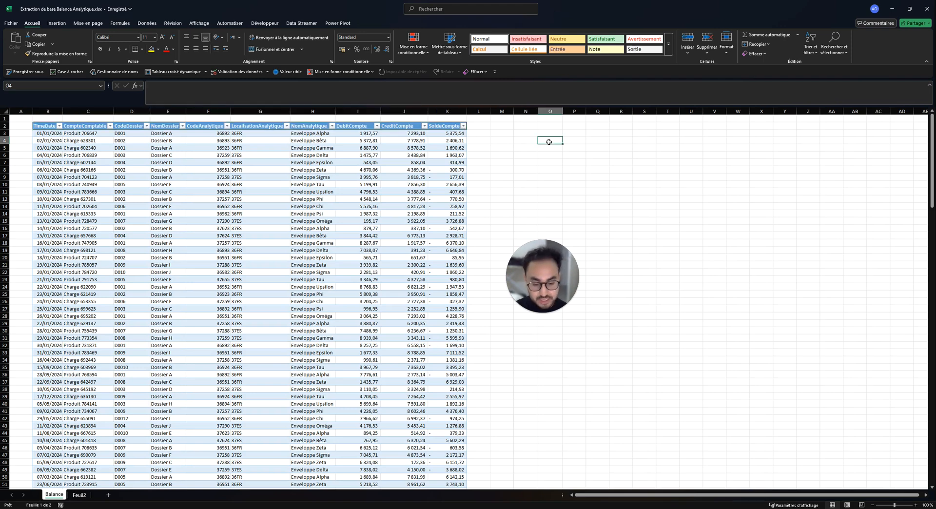
type("=")
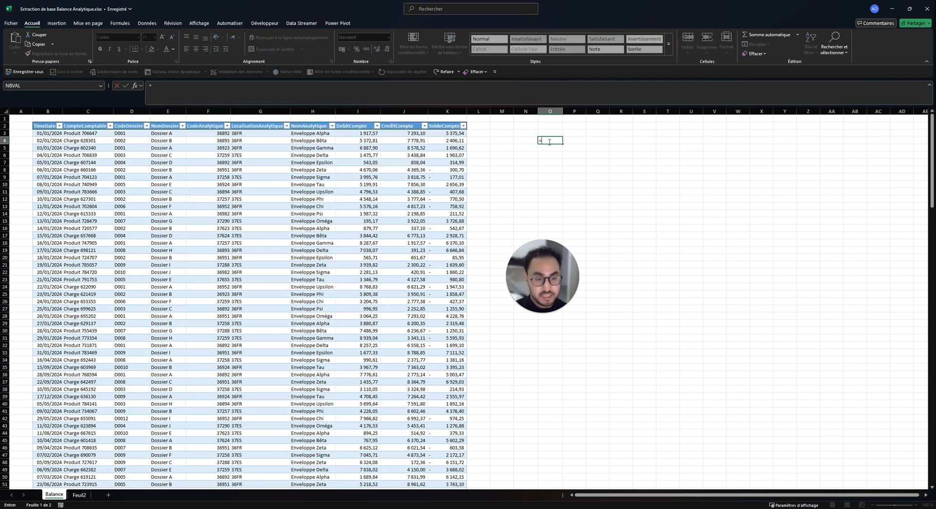
left_click(312, 122)
key("Return")
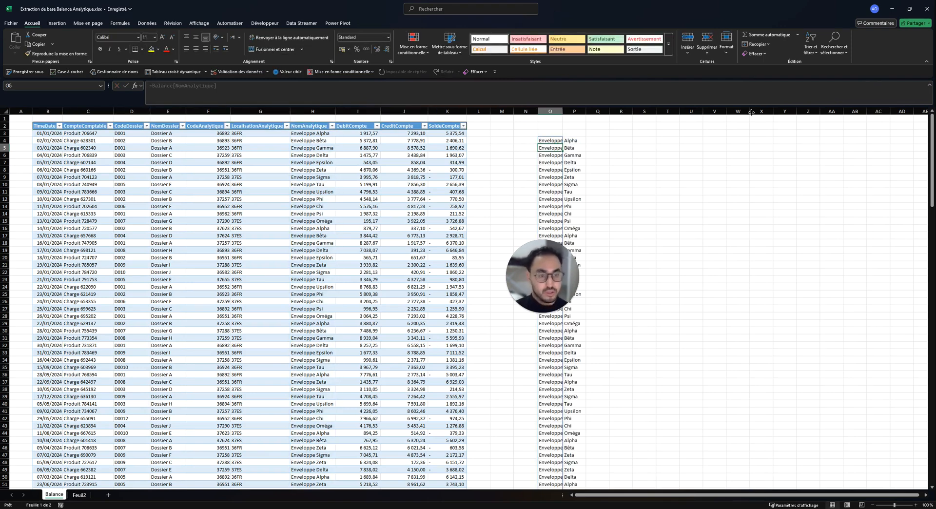
Copy the text Balance[NomAnalytique] from the formula in O4 and delete the formula from the cell.
left_click(553, 140)
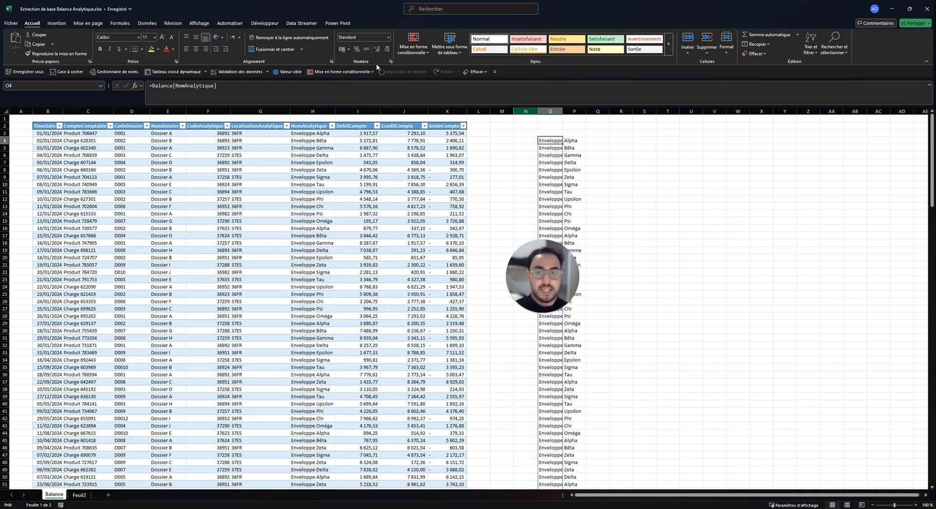
left_click_drag(217, 86, 157, 95)
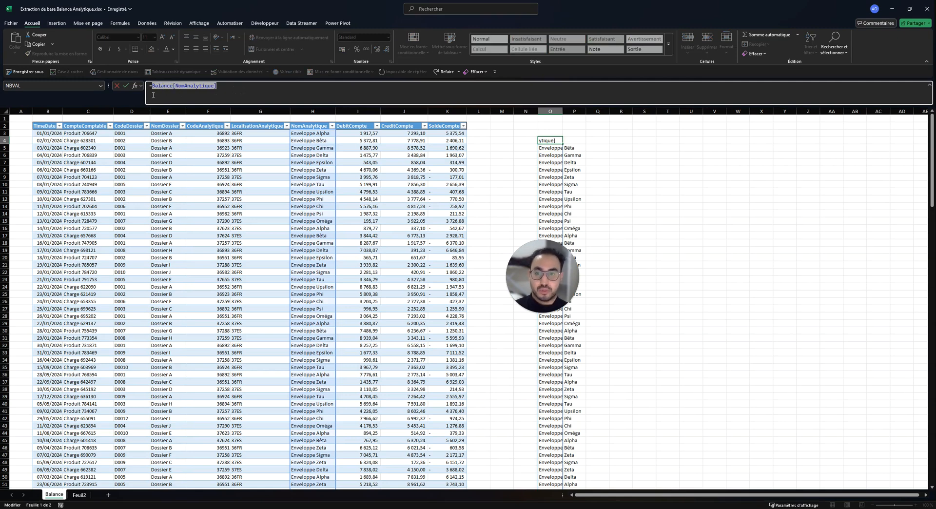
key("Escape")
key("Delete")
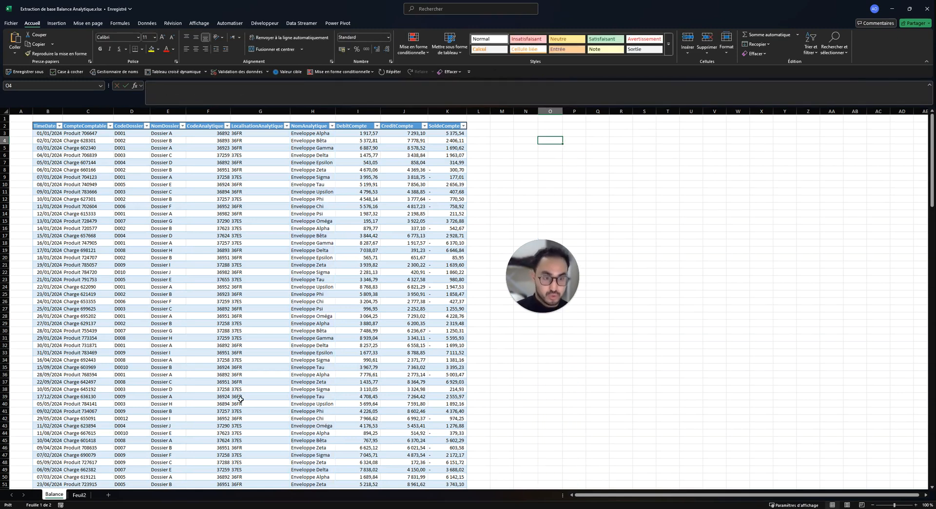
Add a Liste data validation to N3 on Feuil2 with the source =INDIRECT("Balance[NomAnalytique]").
left_click(79, 495)
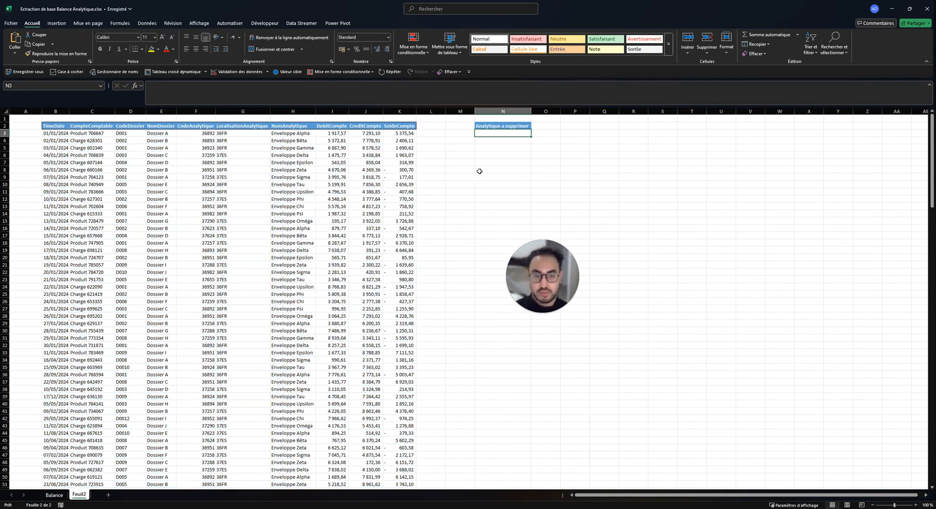
left_click(225, 72)
left_click(596, 175)
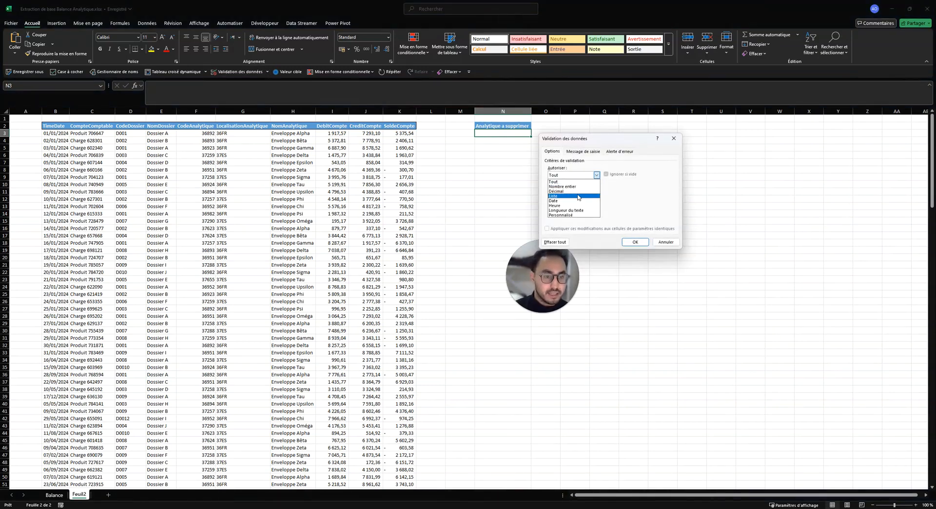
left_click(579, 197)
left_click(579, 205)
type("=")
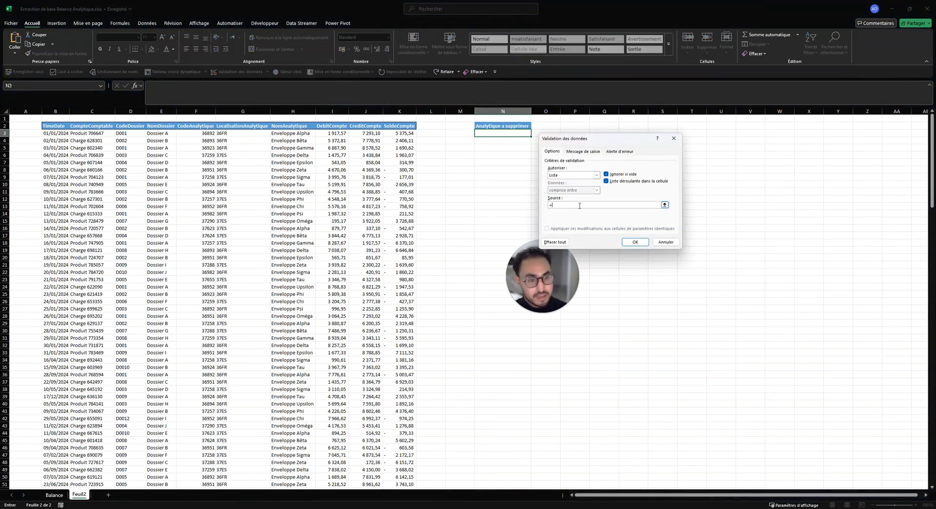
type("INDIRECT(")
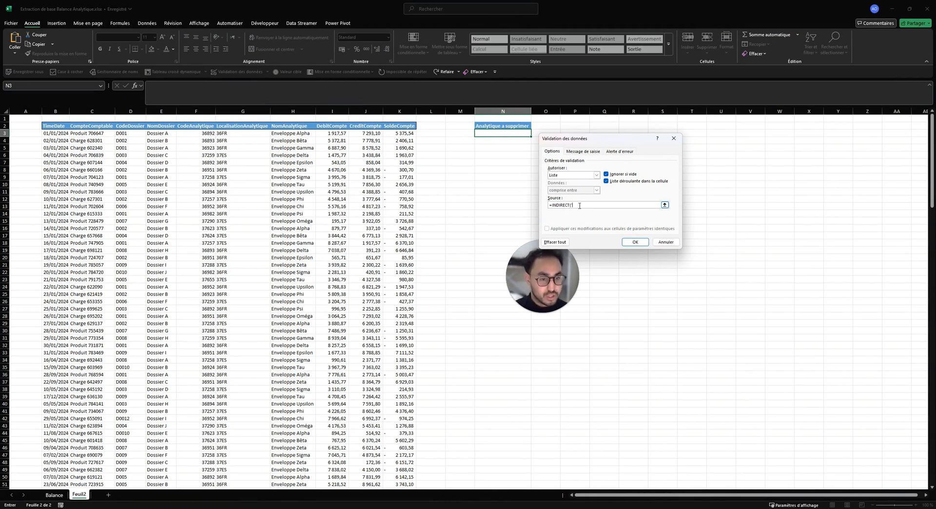
type("\"")
key("ctrl+v")
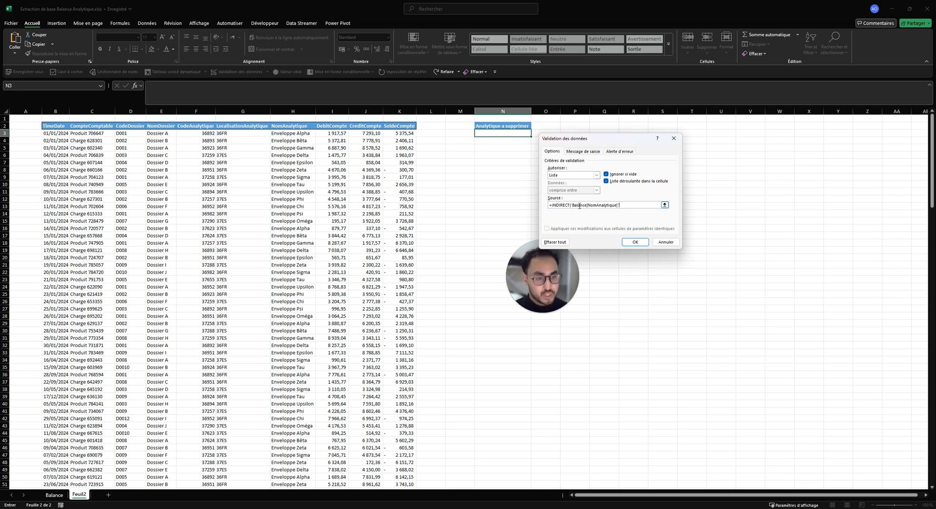
left_click(636, 242)
Open the drop-down list in N3 to check its choices.
left_click_drag(513, 291, 311, 255)
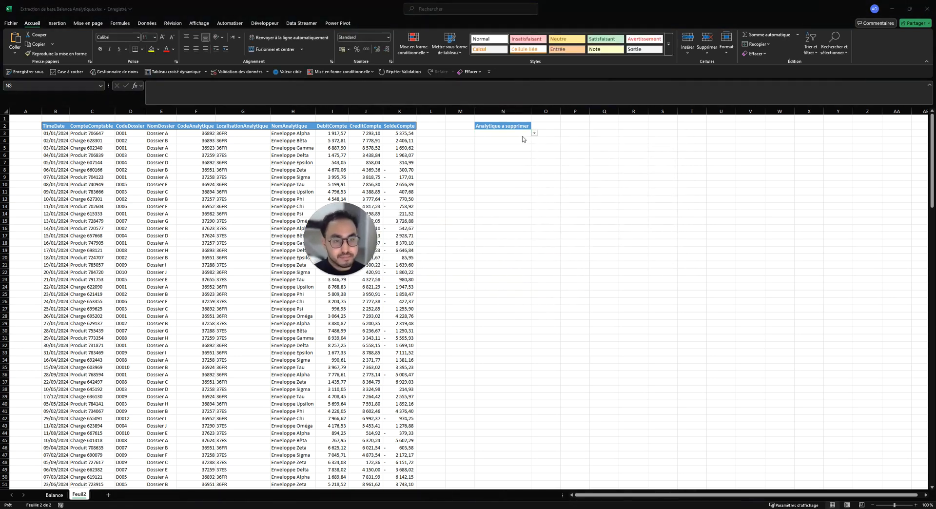
left_click(525, 134)
left_click(535, 133)
left_click(575, 133)
Copy cell N3 with its drop-down list and paste it into N4 to N10.
left_click(519, 134)
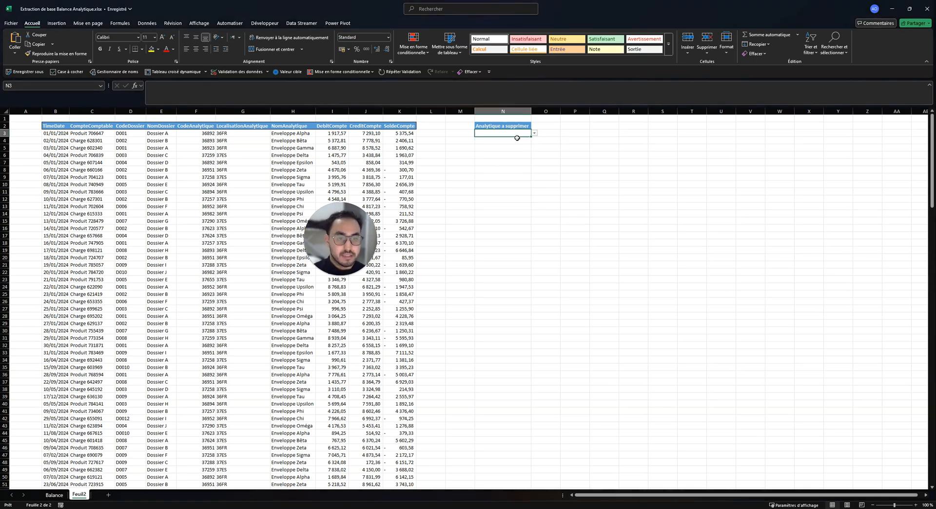
key("ctrl+c")
left_click_drag(517, 139, 521, 184)
key("ctrl+v")
key("Escape")
left_click(568, 134)
left_click(514, 140)
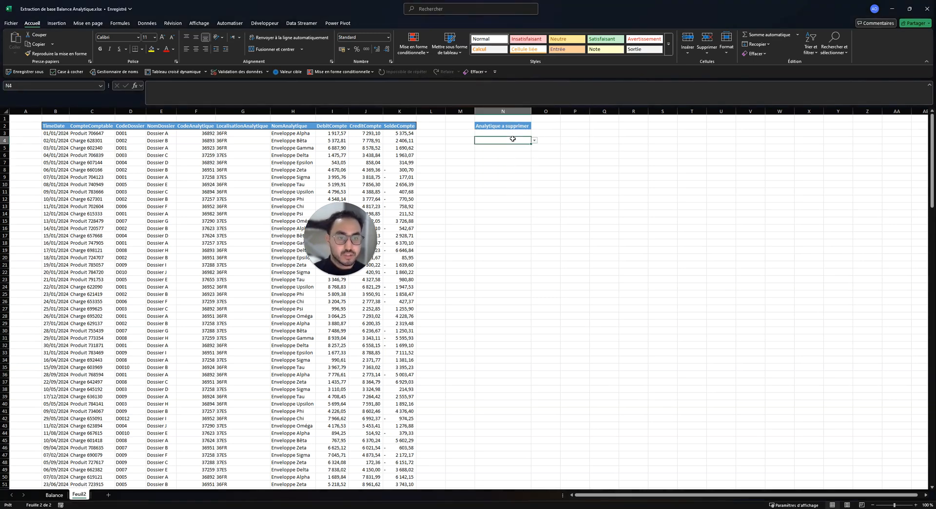
key("ctrl+a")
left_click(568, 137)
left_click(515, 133)
Convert the range N2:N4 into a table whose first row contains the headers.
mouse_move(515, 127)
left_mouse_down()
mouse_move(515, 180)
mouse_move(516, 141)
left_mouse_up()
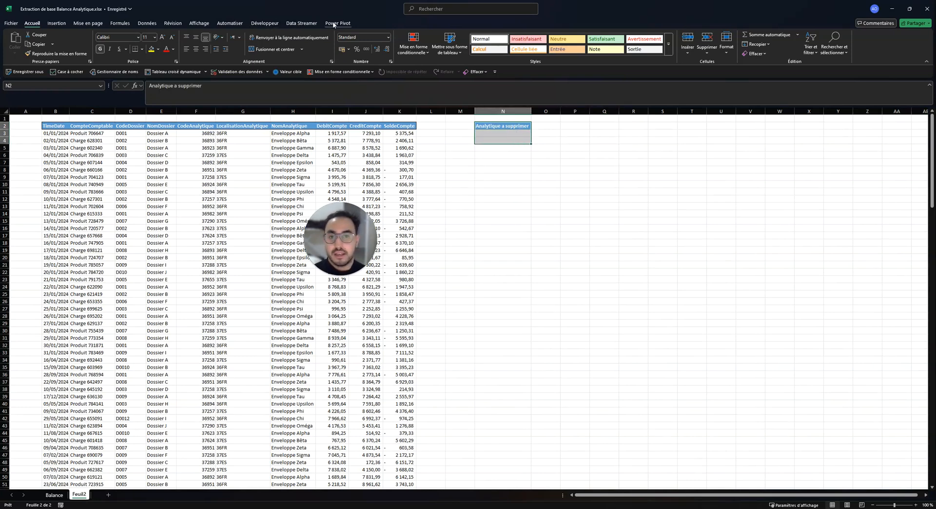
key("ctrl+t")
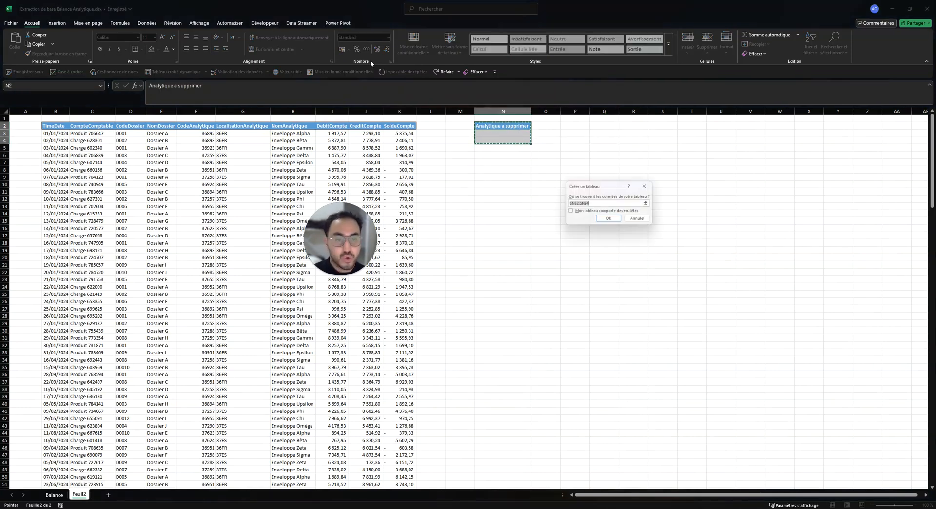
left_click(592, 213)
left_click(609, 221)
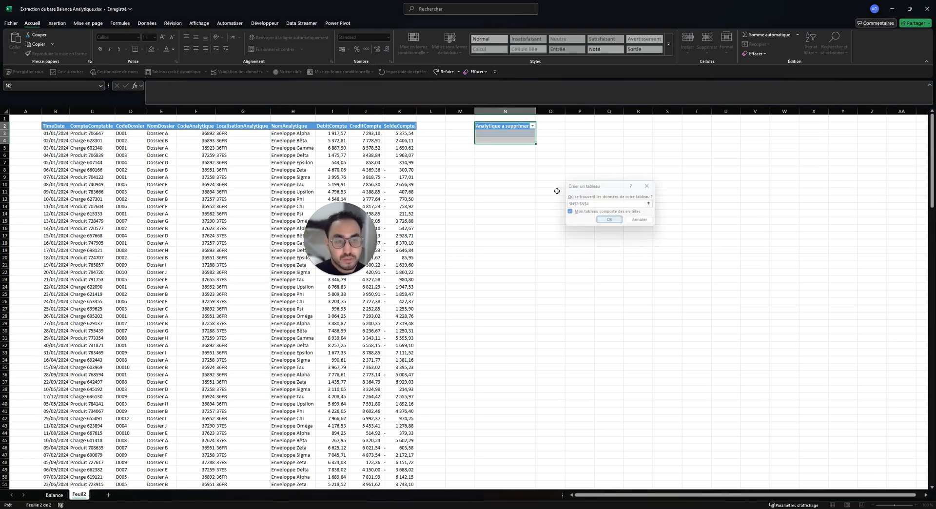
Clear the contents and data validation of cells N5 to N12 below the new table.
left_click_drag(505, 147, 512, 197)
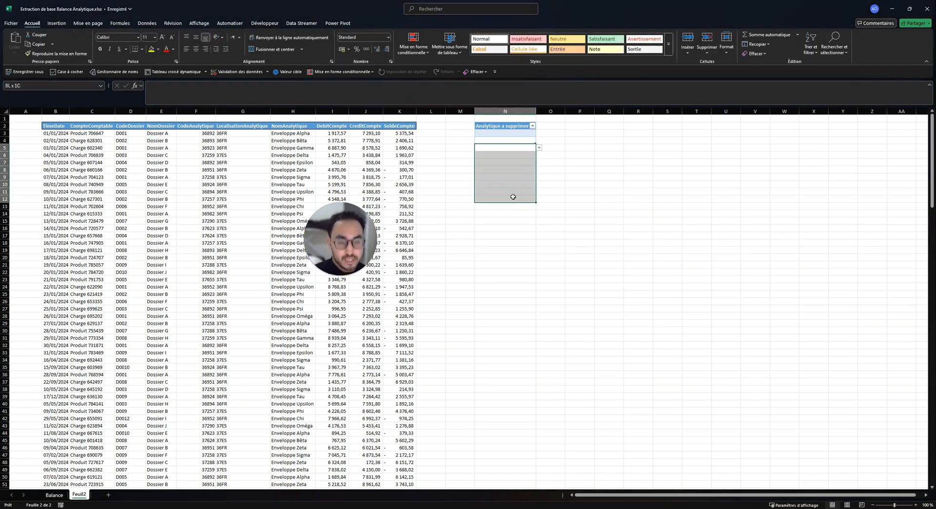
left_click(470, 73)
left_click(482, 84)
left_click(616, 133)
left_click(530, 146)
left_click(524, 139)
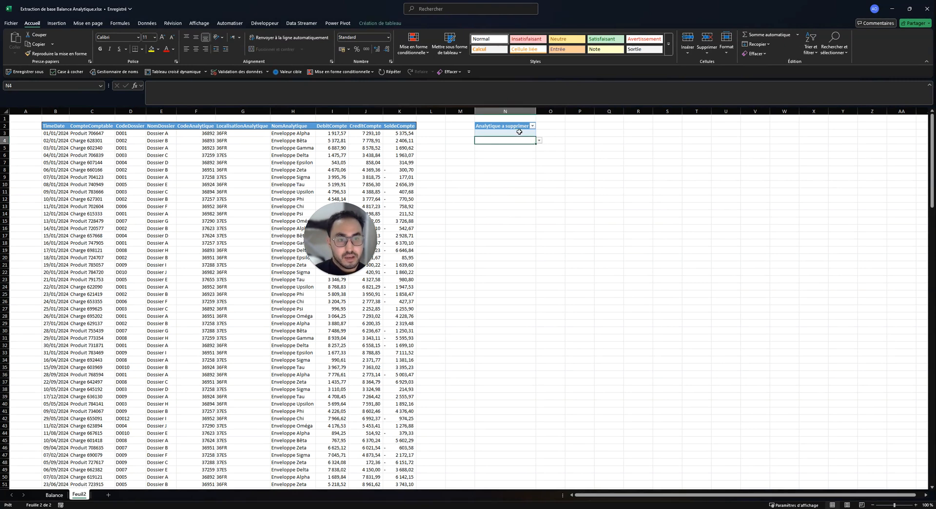
Examine the envelope names offered by the drop-down in the first data row of the "Analytique a supprimer" table.
left_click(518, 133)
left_click(540, 133)
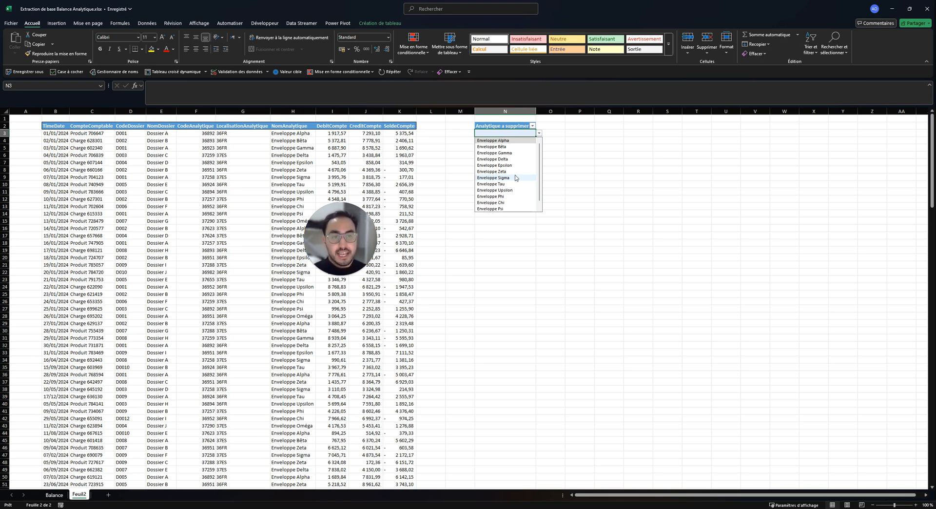
left_click(610, 165)
Turn off the filter button on the "Analytique a supprimer" table header.
left_click(504, 126)
left_click(380, 23)
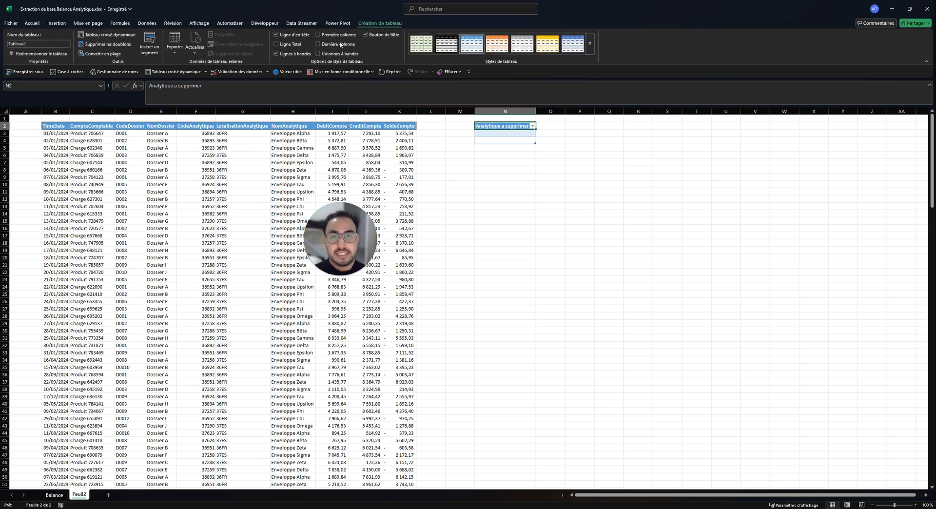
left_click(379, 36)
left_click(638, 177)
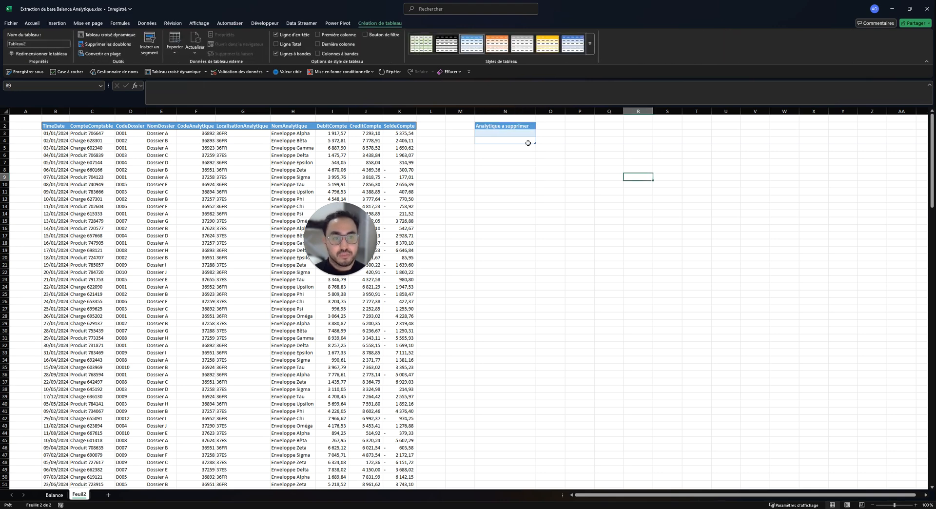
Widen column N slightly and increase the height of header row 2.
left_click_drag(537, 109, 550, 110)
left_click(512, 127)
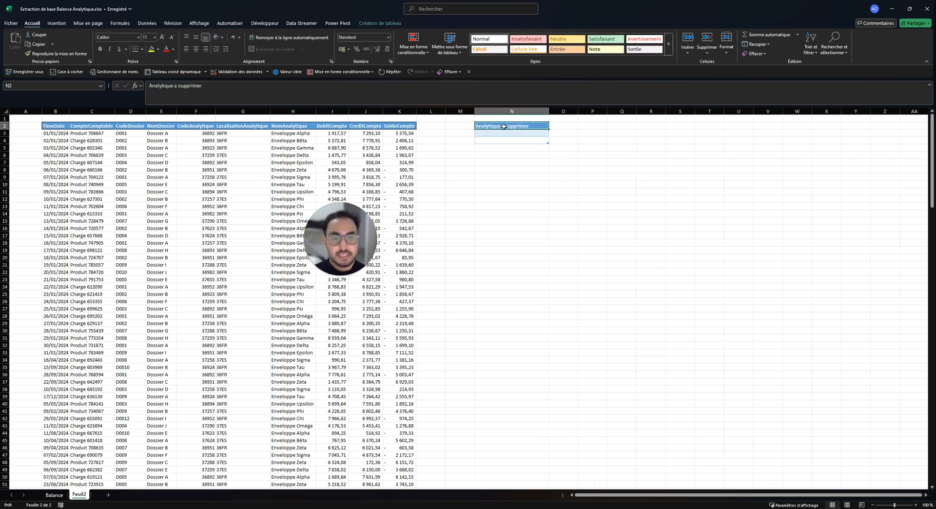
left_click_drag(5, 129, 5, 133)
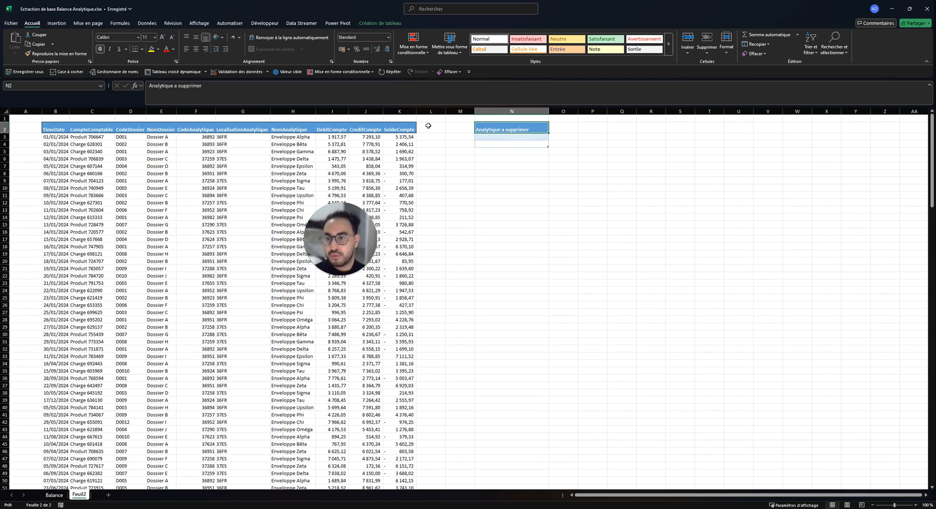
Centre the "Analytique a supprimer" header in N2 vertically and horizontally.
left_click(196, 38)
left_click(196, 49)
left_click(529, 137)
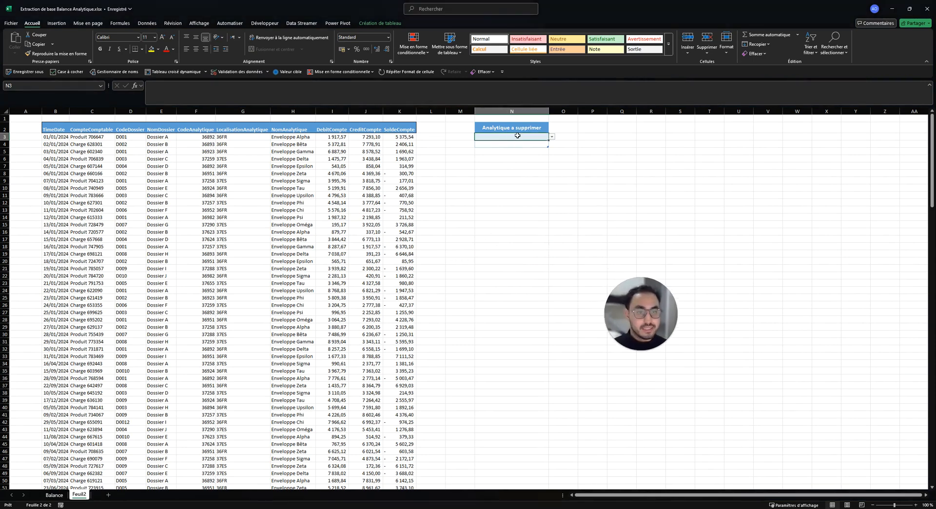
left_click(517, 138)
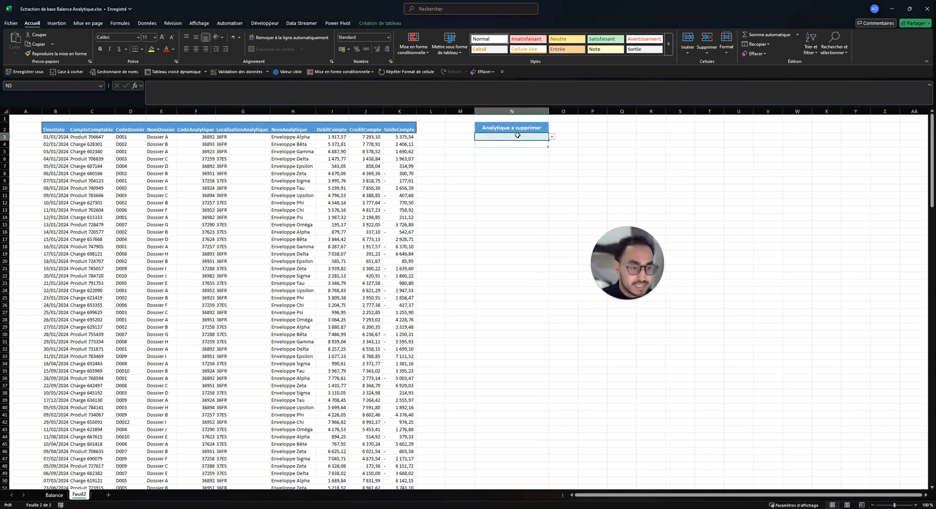
left_click(305, 174)
left_click_drag(304, 138, 303, 254)
left_click(535, 145)
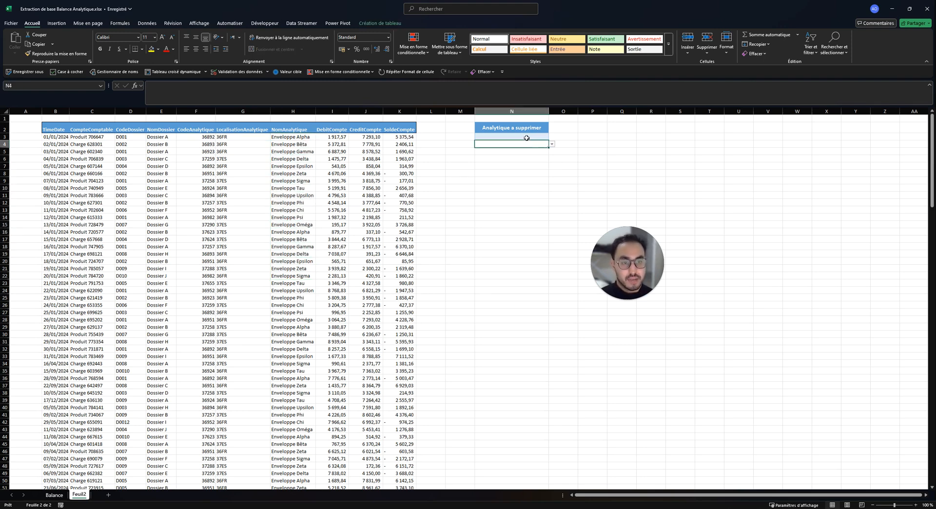
Choose Enveloppe Alpha and Enveloppe Bêta from the drop-downs in the two rows of the "Analytique a supprimer" table.
left_click(517, 137)
left_click(283, 160)
left_click(534, 137)
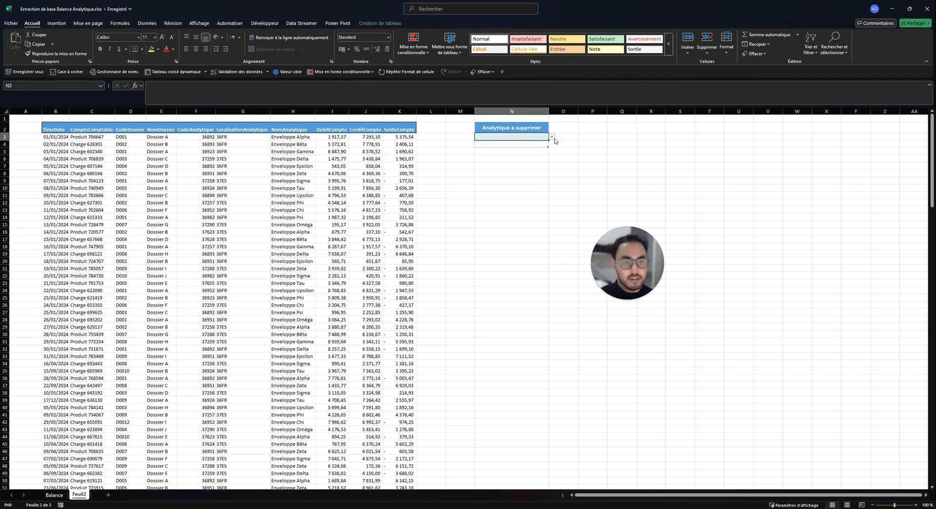
left_click(552, 137)
left_click(526, 144)
left_click(531, 144)
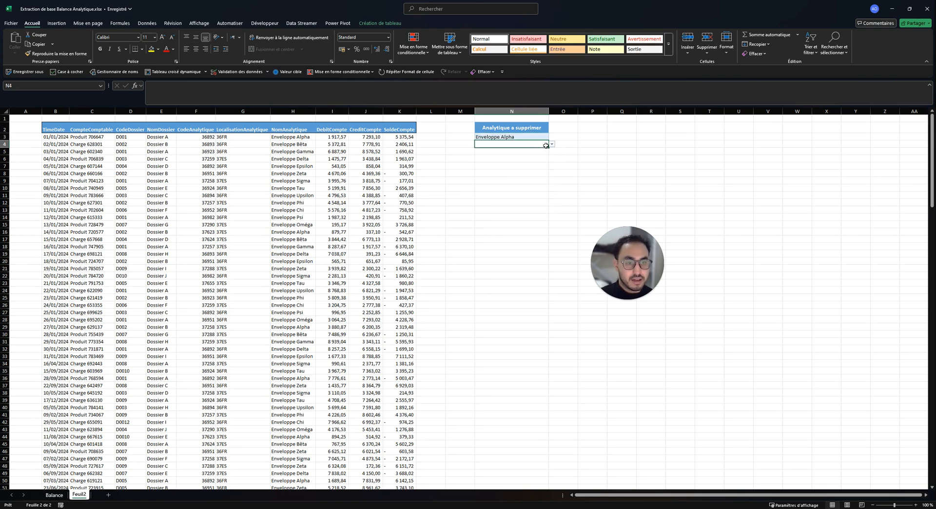
left_click(552, 144)
left_click(536, 158)
left_click(308, 247)
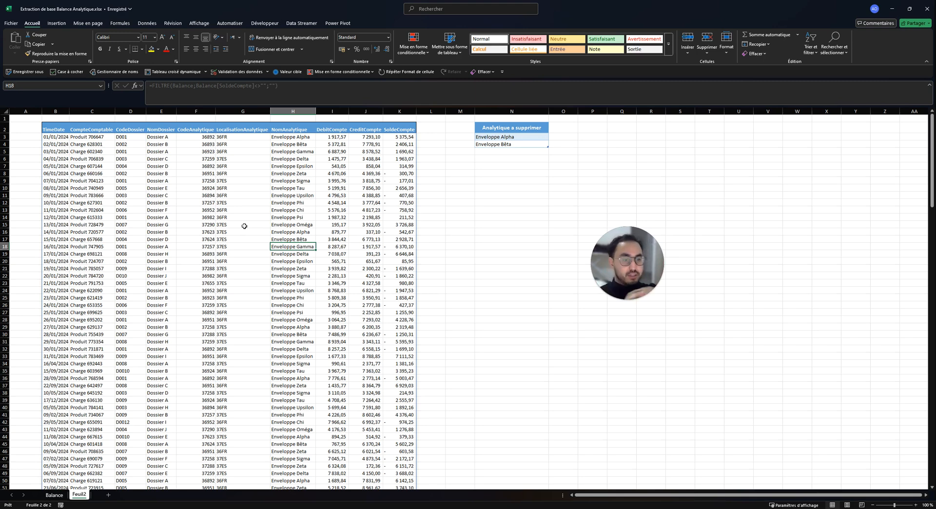
left_click(57, 139)
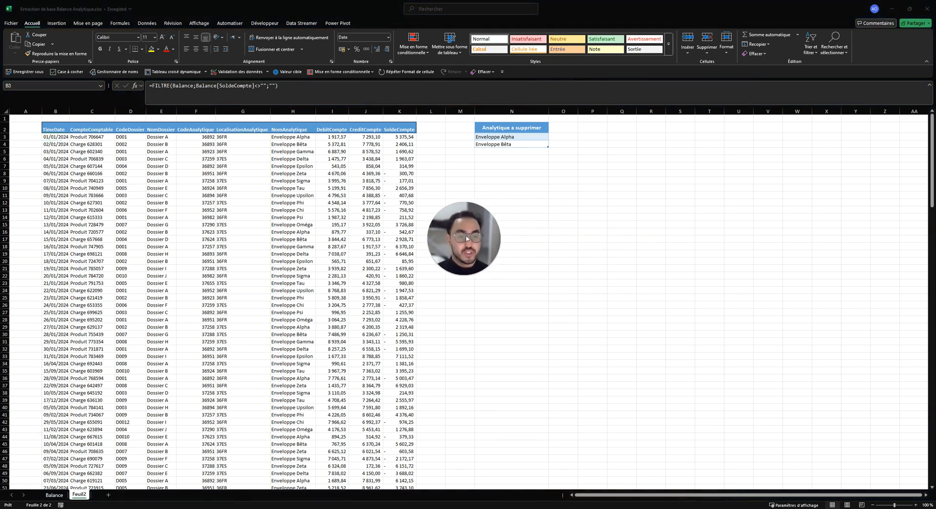
left_click(594, 129)
left_click(595, 138)
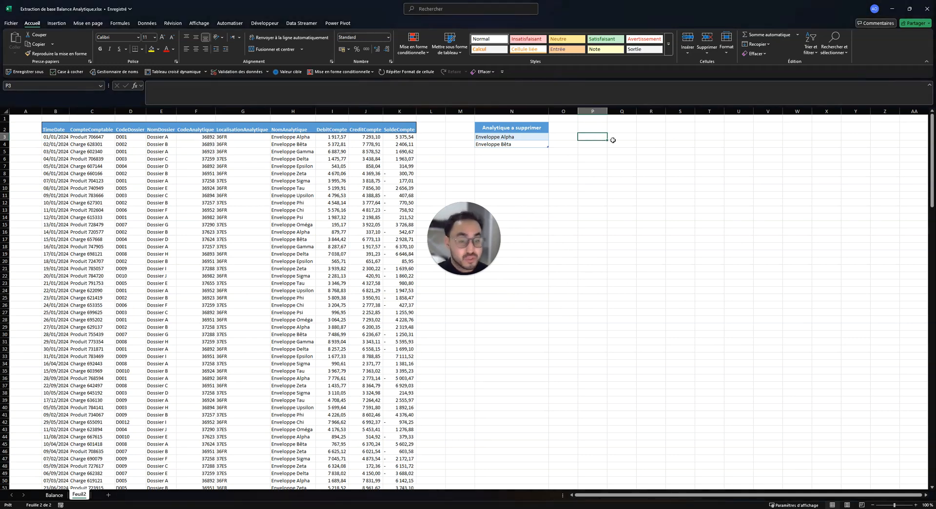
type("=")
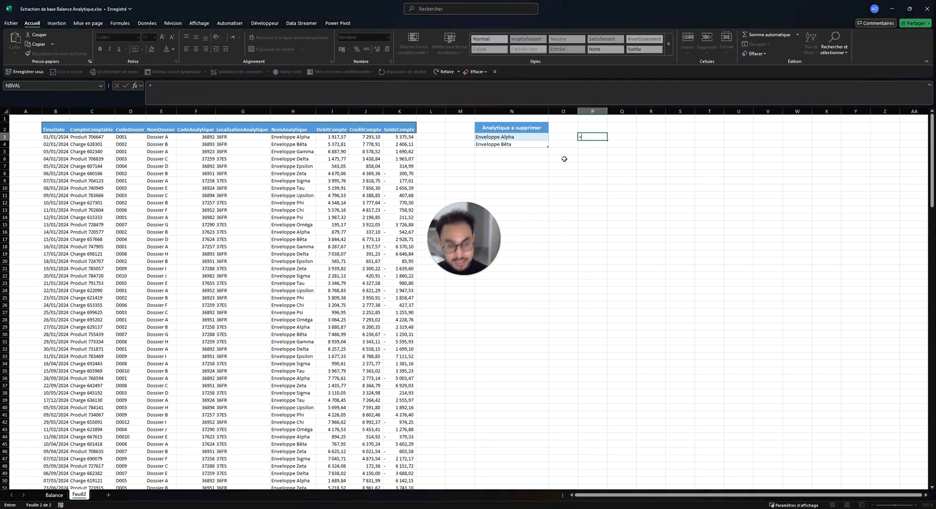
type("nb.si")
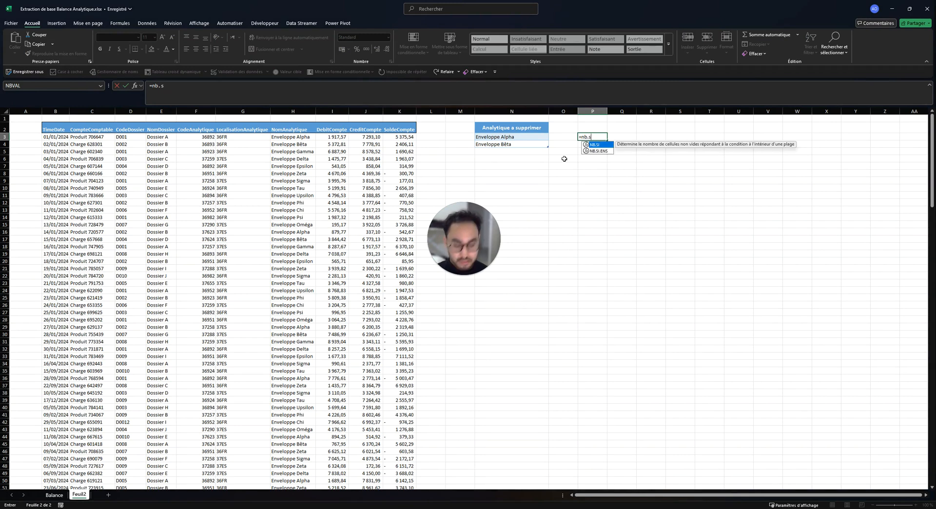
key("Tab")
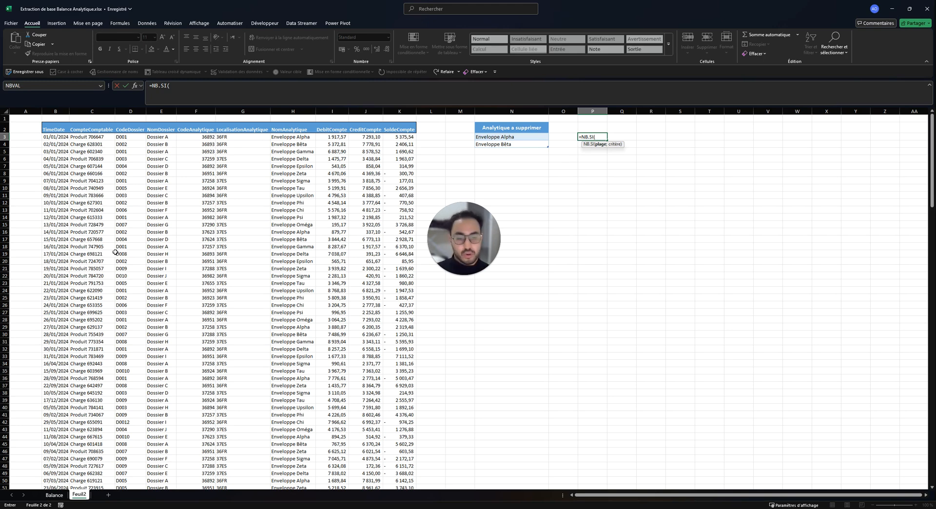
key("Escape")
Enter the sample flags OK, OK, NO, NO in M3:M6 beside the Balance table, and clear them.
left_click(54, 495)
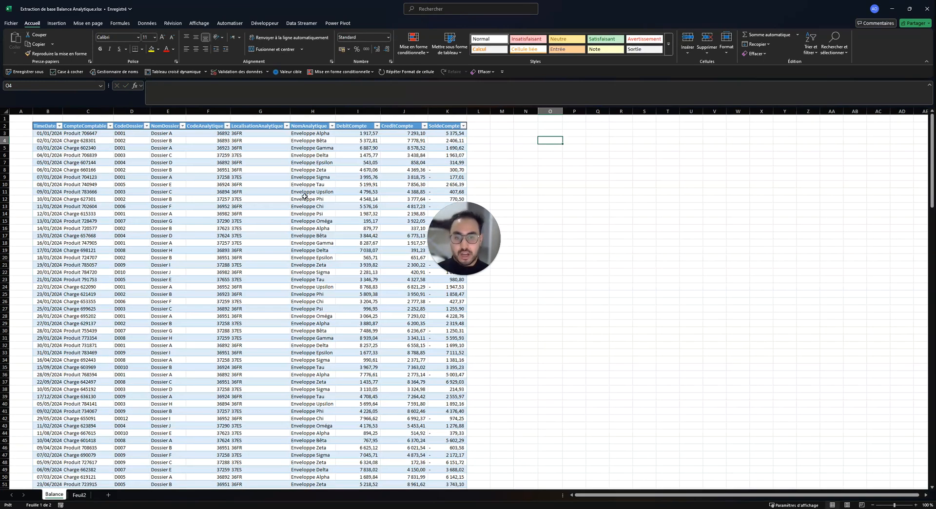
left_click(79, 495)
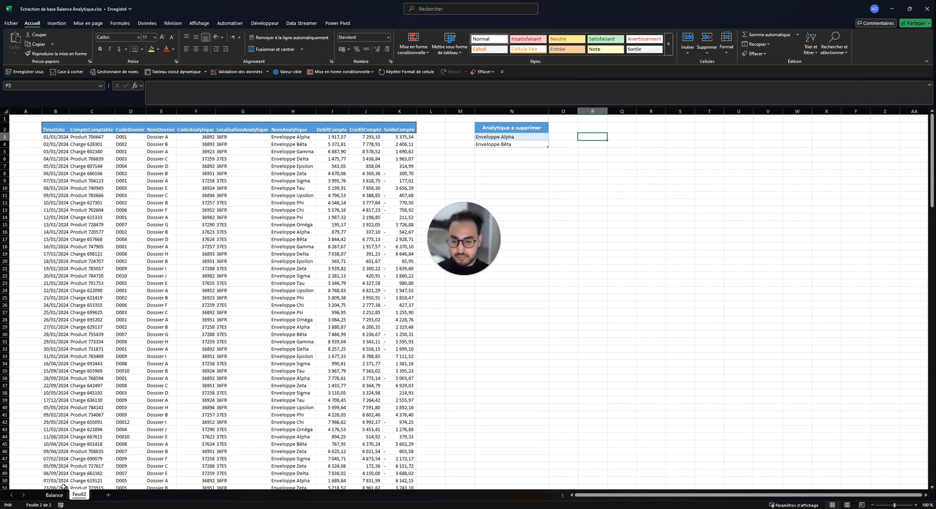
left_click(61, 495)
left_click(314, 134)
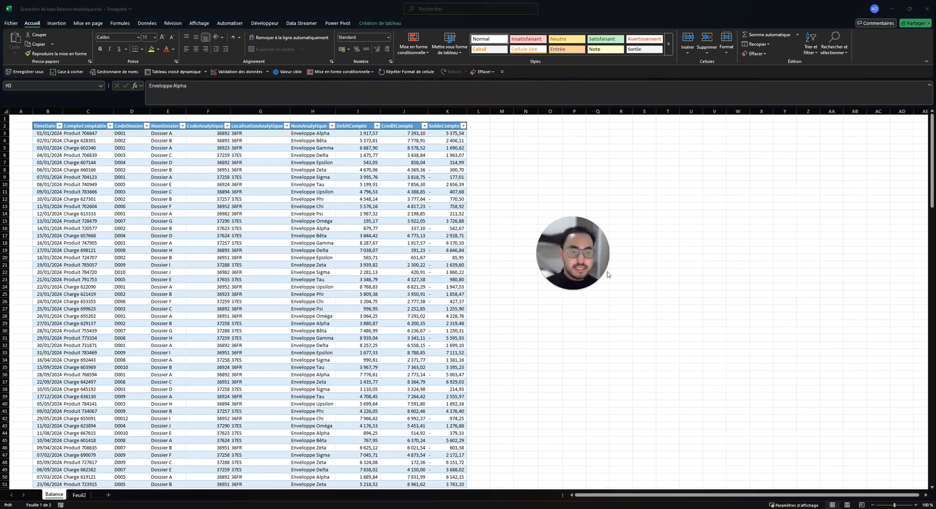
left_click(510, 135)
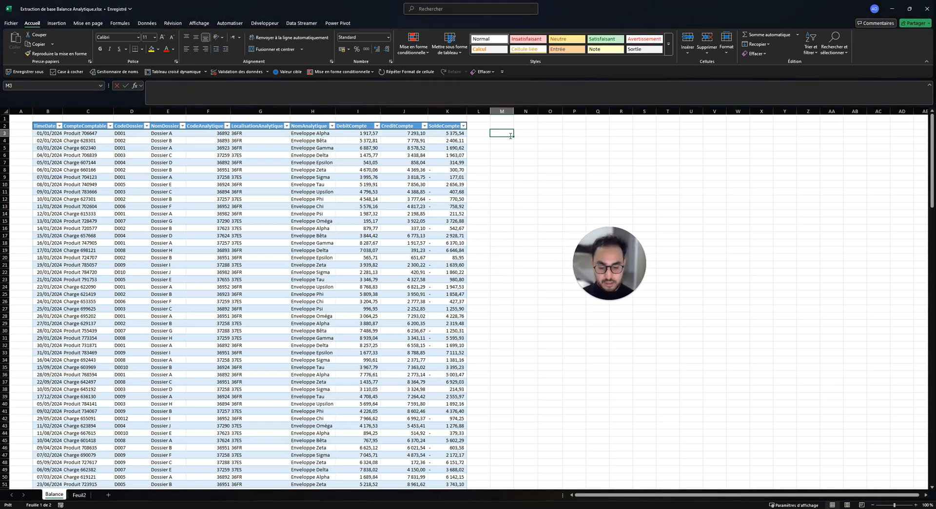
type("OKE")
key("Return")
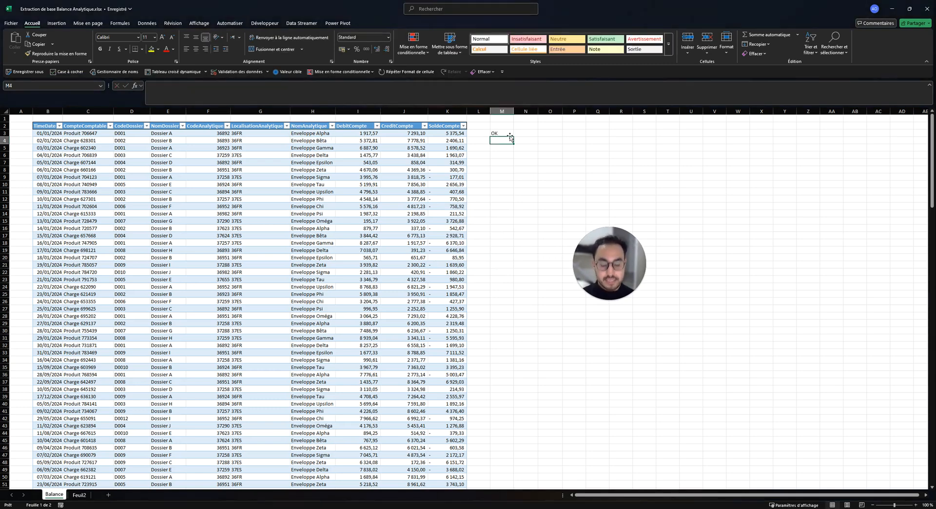
type("OK")
key("Return")
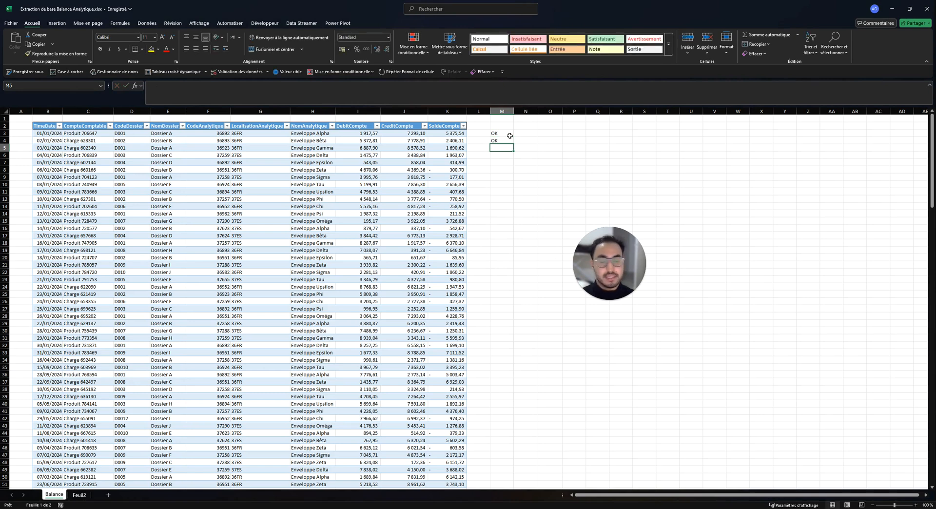
type("NO")
key("Return")
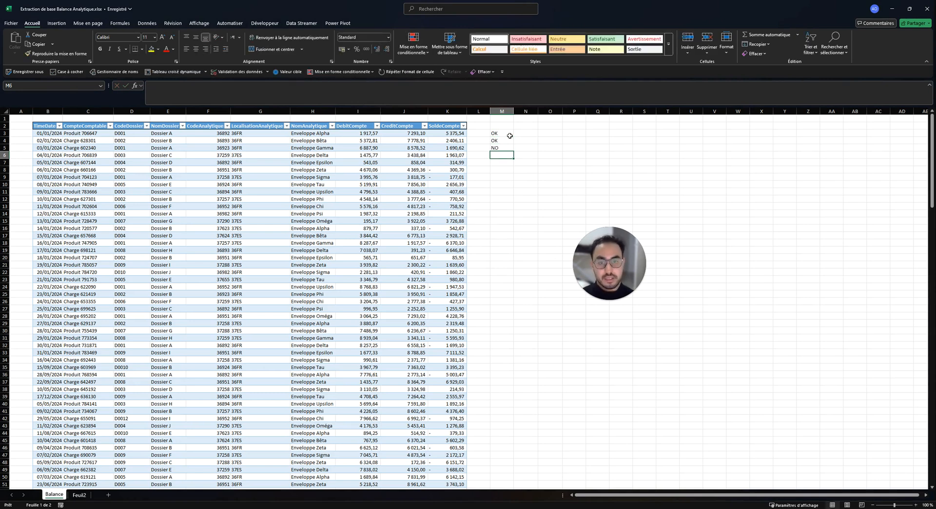
type("NOI")
key("Return")
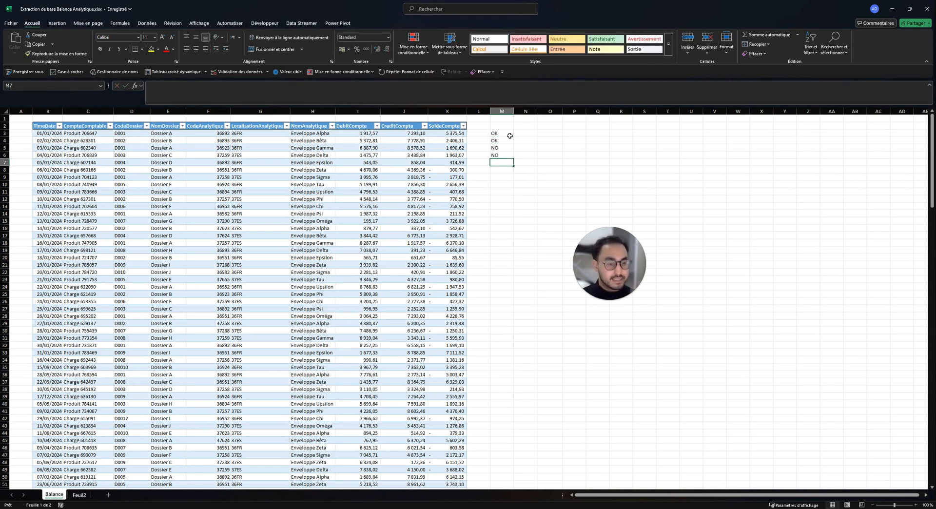
left_click_drag(497, 131, 509, 163)
key("Delete")
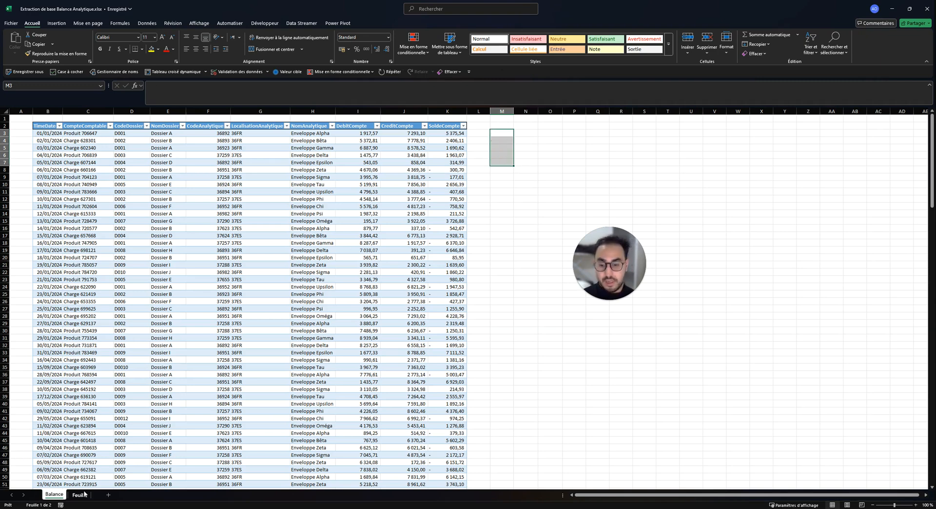
Start an NB.SI formula in P3 of Feuil2 with Tableau2[Analytique a supprimer] as its range.
left_click(79, 495)
type("=NB.SI(")
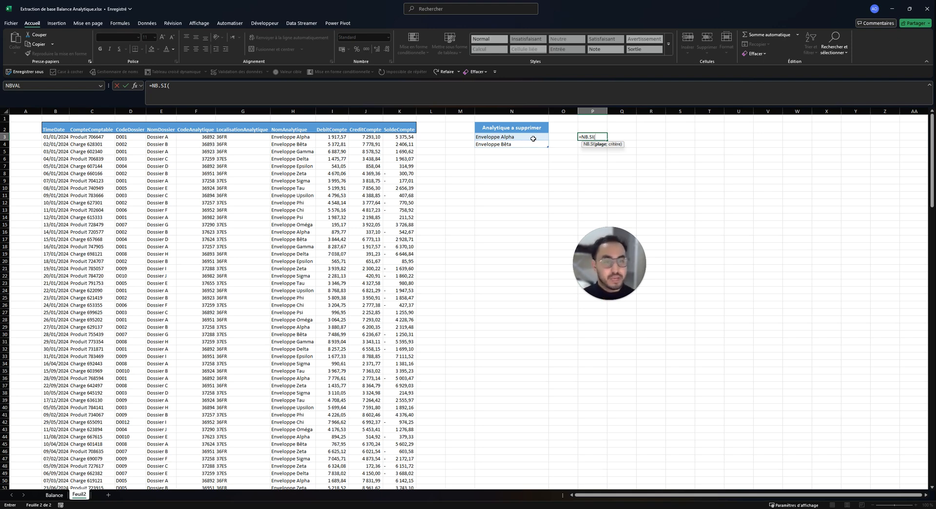
left_click_drag(533, 138, 538, 144)
type(";")
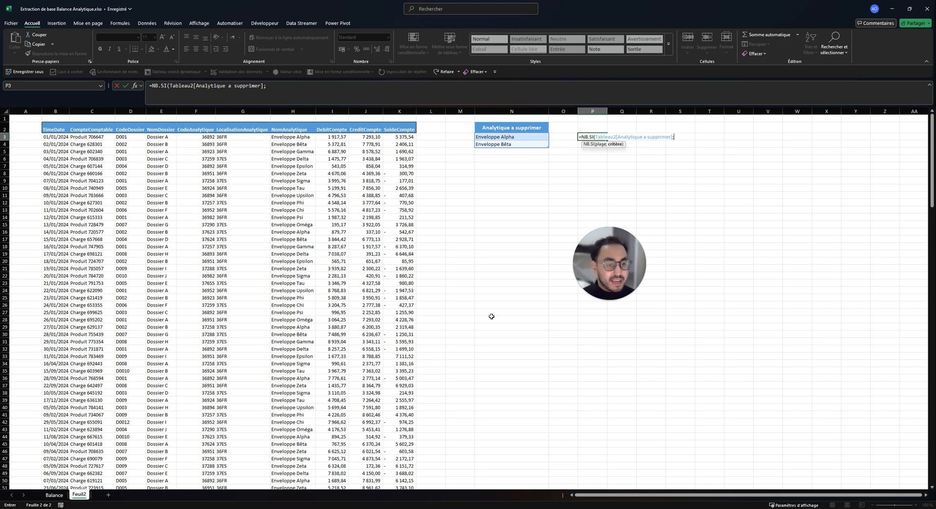
Complete the NB.SI formula in P3 with Balance[NomAnalytique] as the criterion.
type("Balance")
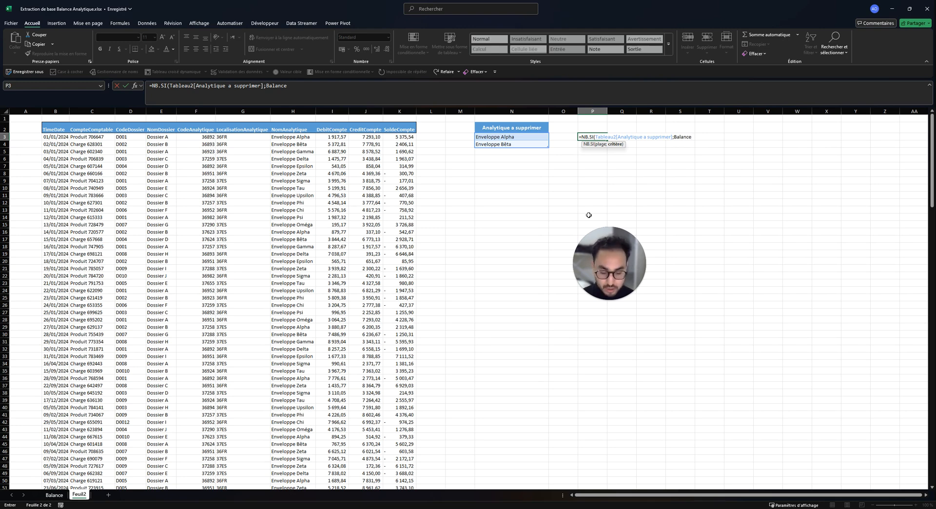
type("[")
key("Down")
key("Down")
key("Down")
key("Down")
key("Down")
key("Down")
key("Down")
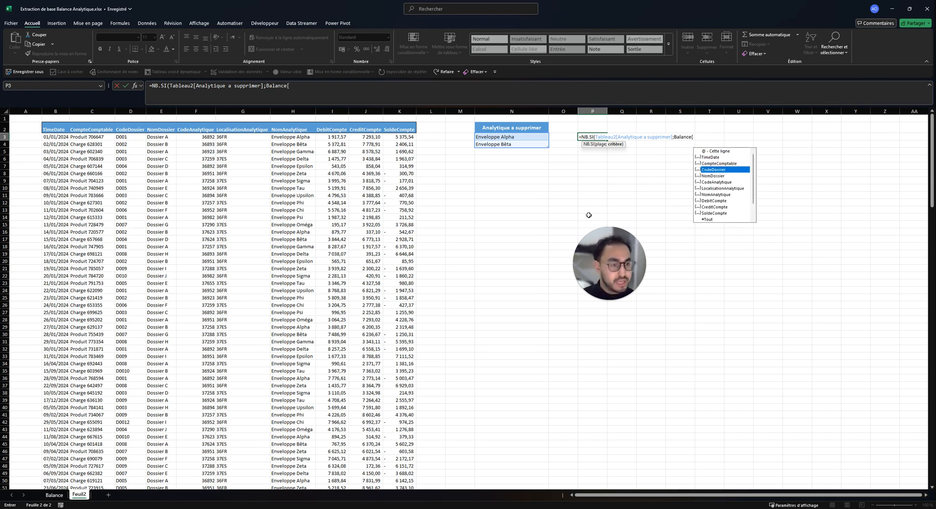
key("Tab")
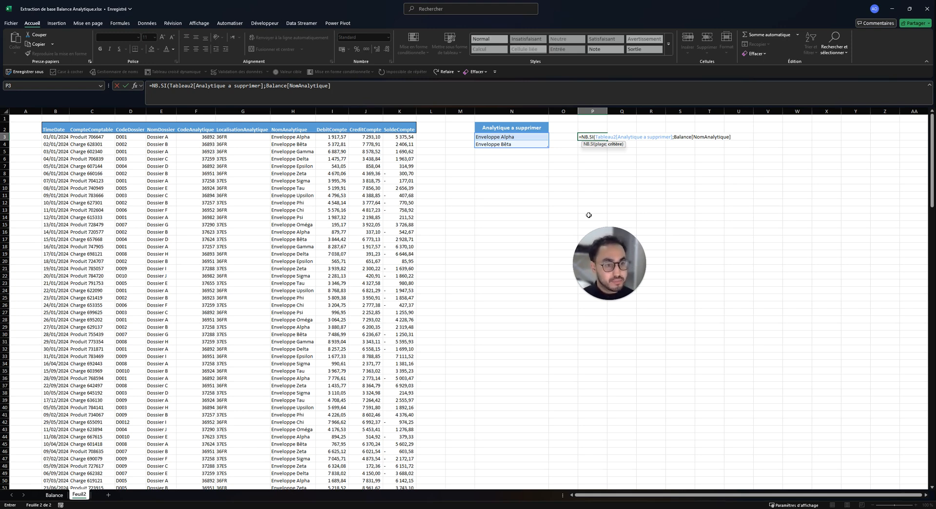
type(")")
key("Return")
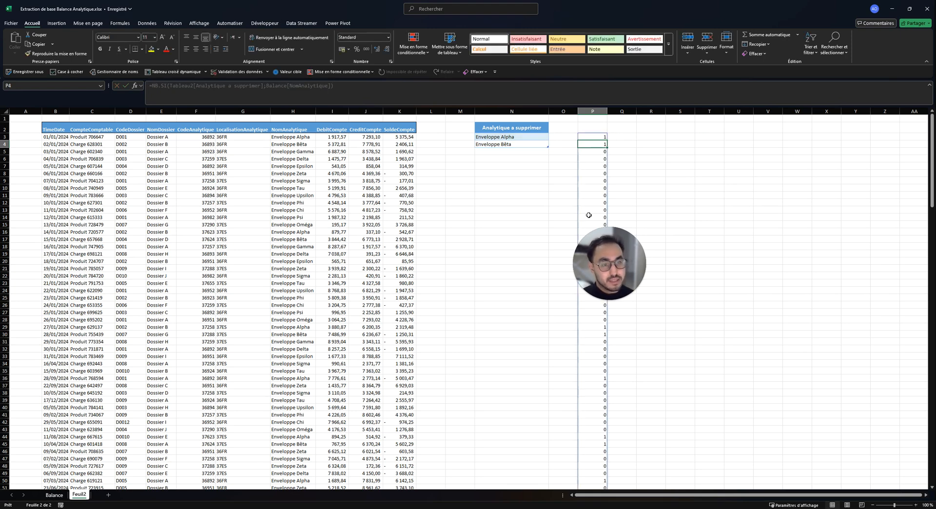
Copy the NB.SI formula from P3 into cell M3 of the Balance sheet.
left_click_drag(600, 249, 740, 198)
left_click(599, 135)
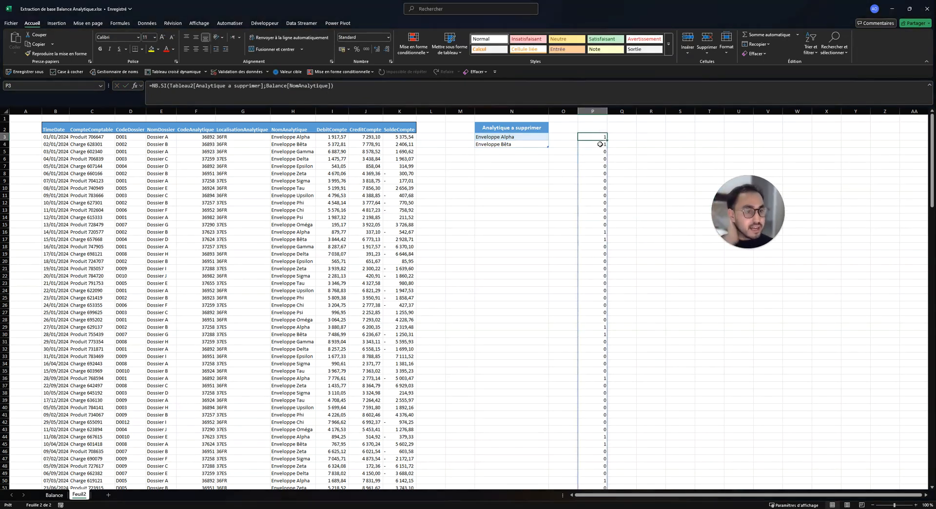
left_click(366, 86)
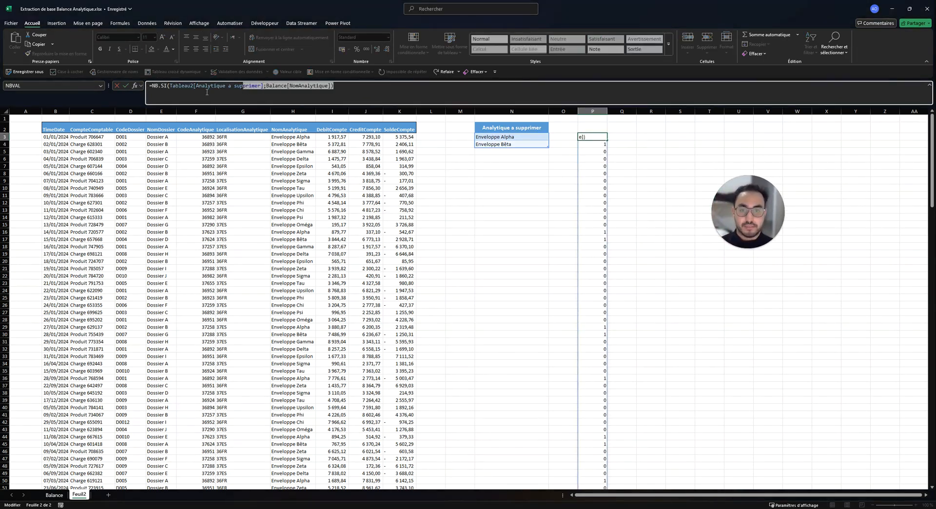
key("Escape")
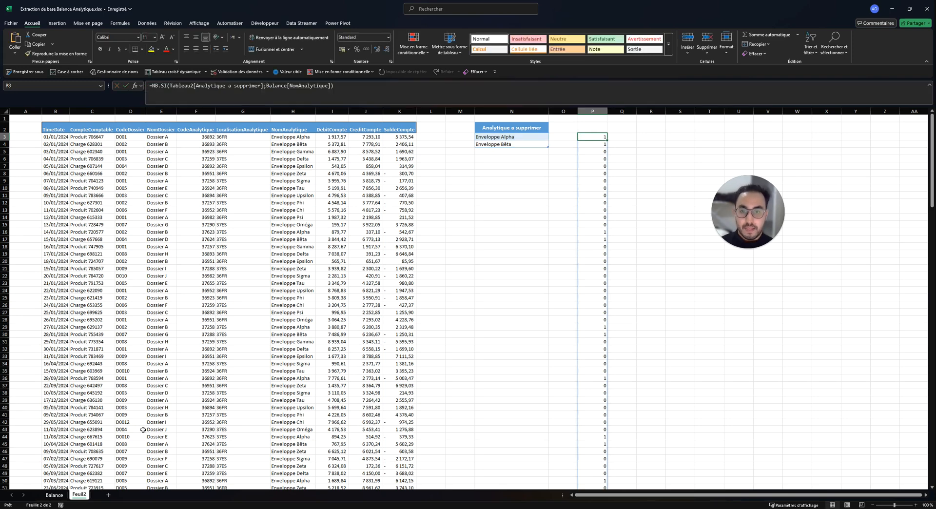
left_click(55, 495)
left_click(502, 133)
left_click(458, 101)
type("=NB.SI(Tableau2[Analytique a supprimer];Balance[NomAnalytique])")
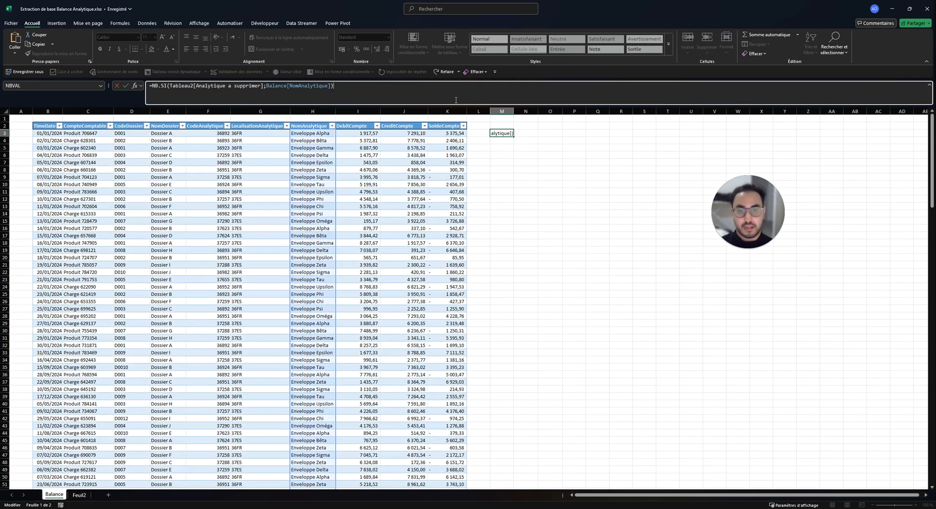
key("Return")
left_click_drag(719, 209, 638, 199)
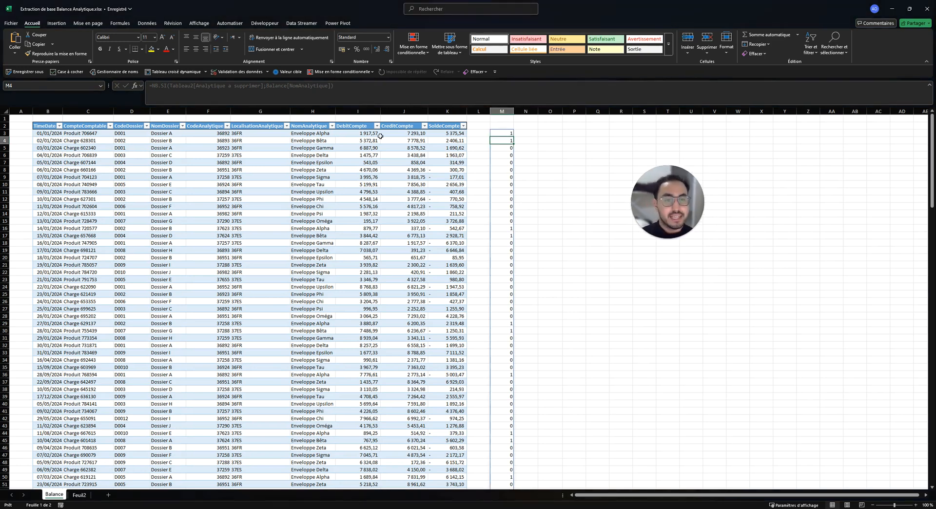
Compare the NB.SI flags with the NomAnalytique column of the Balance table, and delete the formula from M3.
left_click(312, 133)
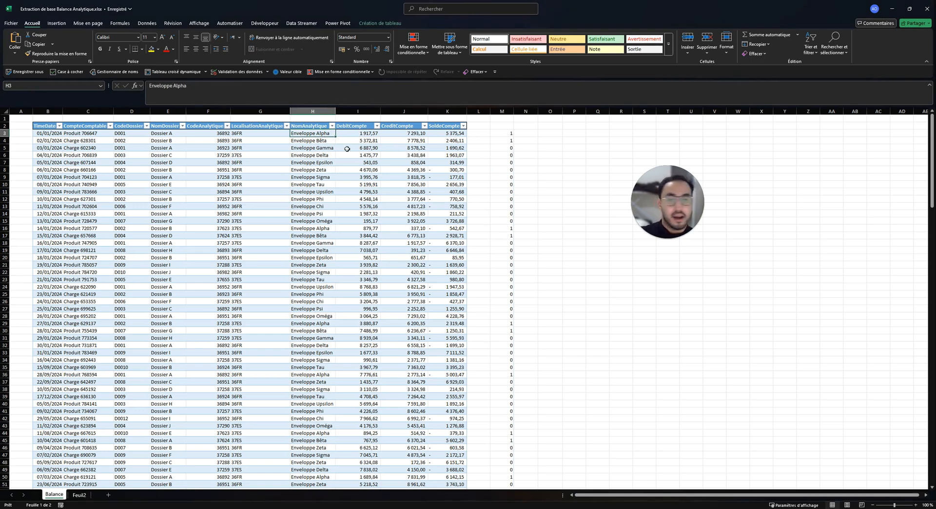
left_click(518, 140)
left_click_drag(330, 153, 333, 229)
left_click(435, 185)
left_click(508, 133)
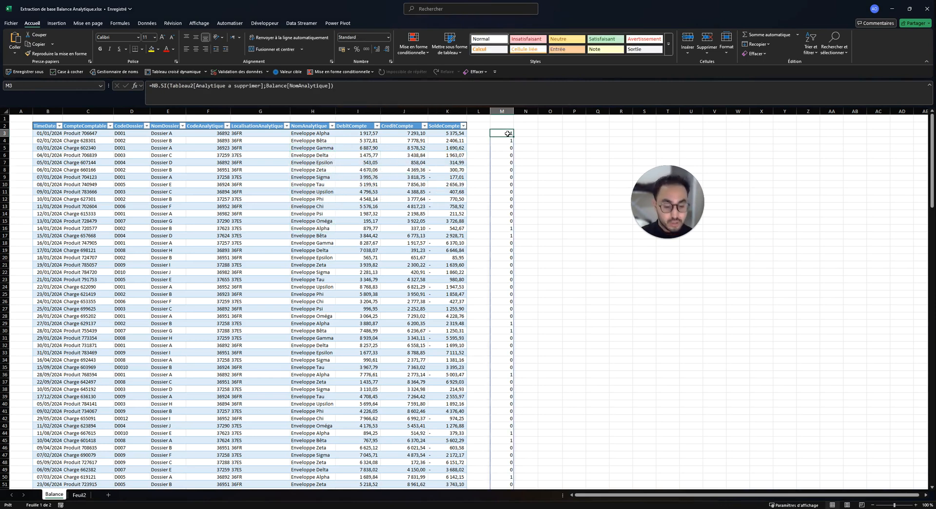
key("Delete")
Copy the NB.SI expression from P3 on Feuil2 without its equals sign.
left_click(80, 495)
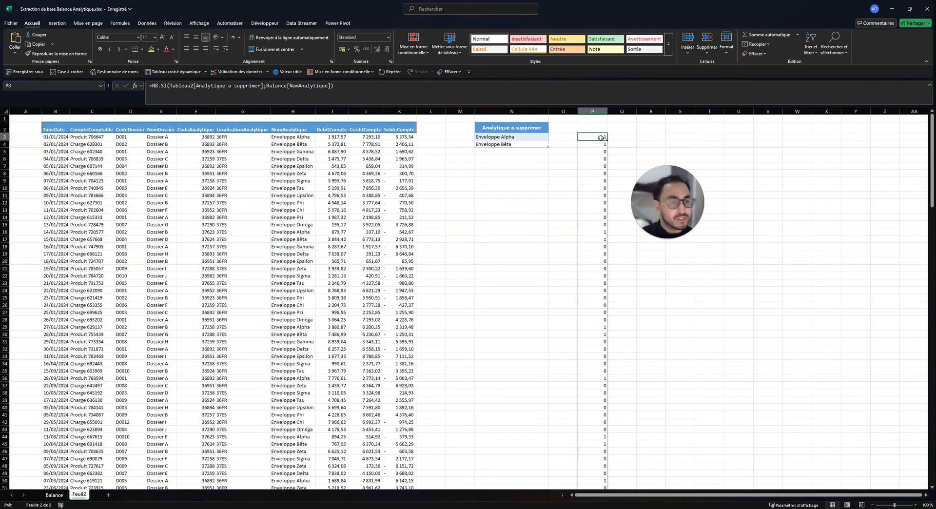
left_click(385, 103)
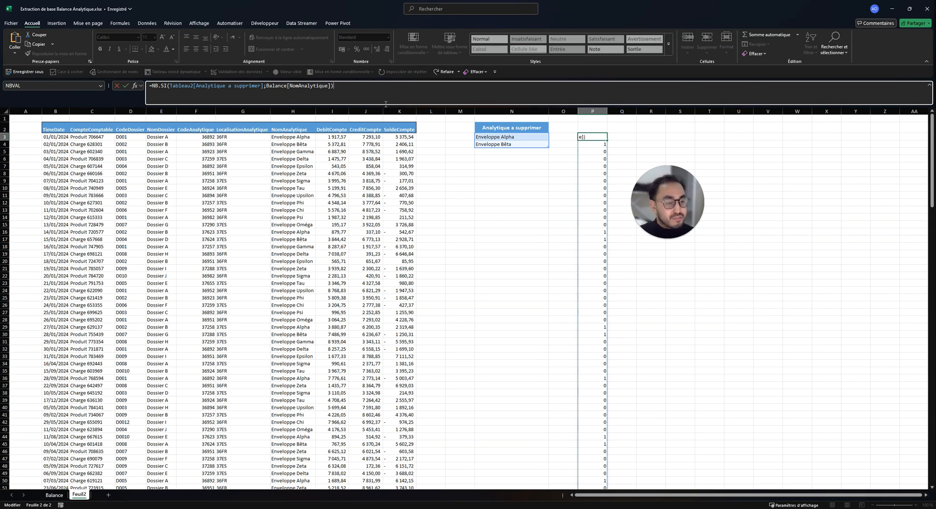
left_click(335, 247)
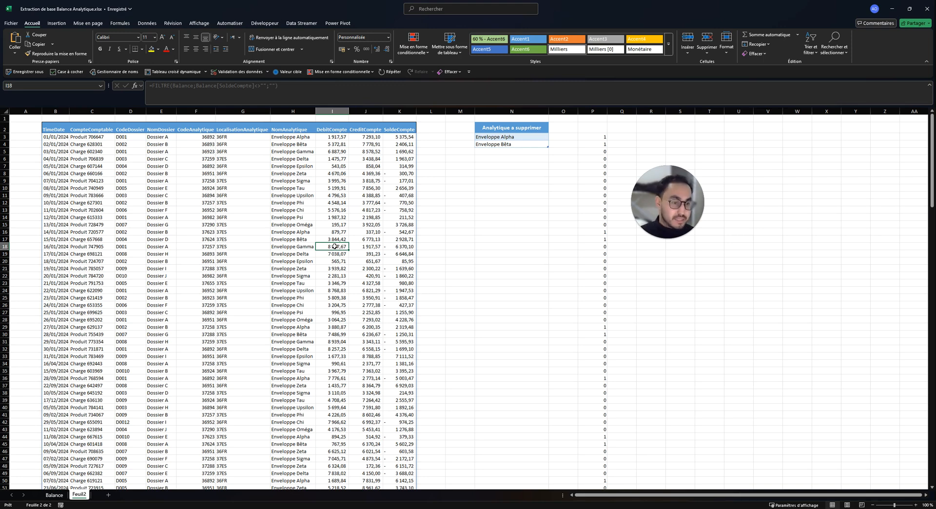
left_click(587, 137)
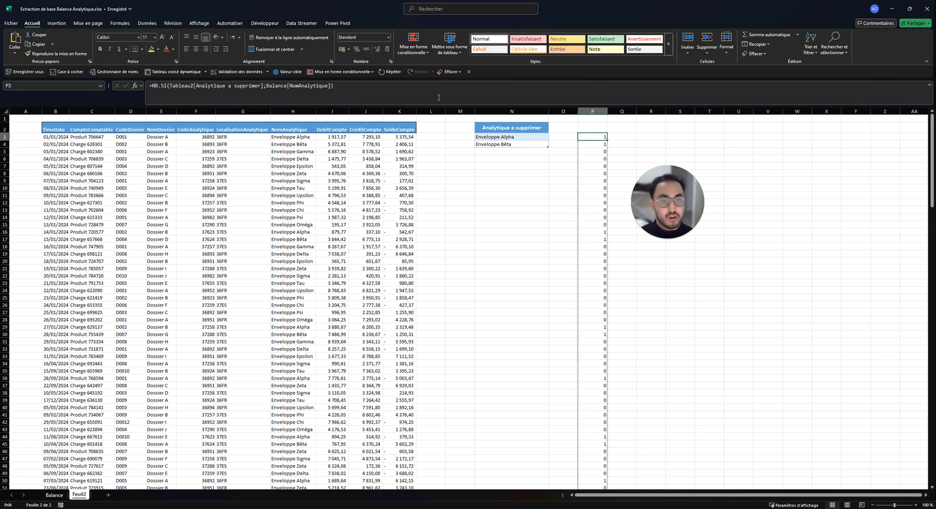
left_click_drag(334, 86, 157, 95)
key("ctrl+c")
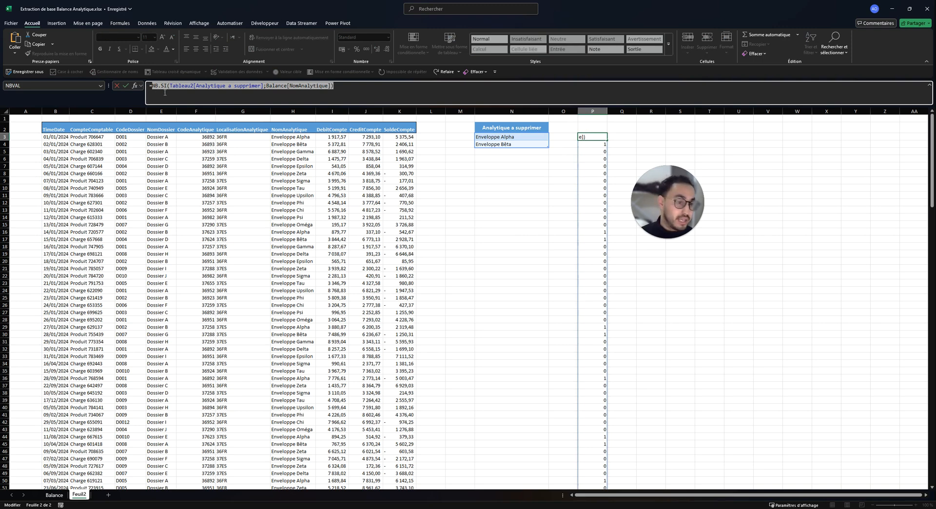
Replace the Balance[SoldeCompte]<>"" condition in B3's FILTRE formula with the copied NB.SI expression.
key("Escape")
left_click(61, 131)
left_click(60, 136)
left_click(279, 89)
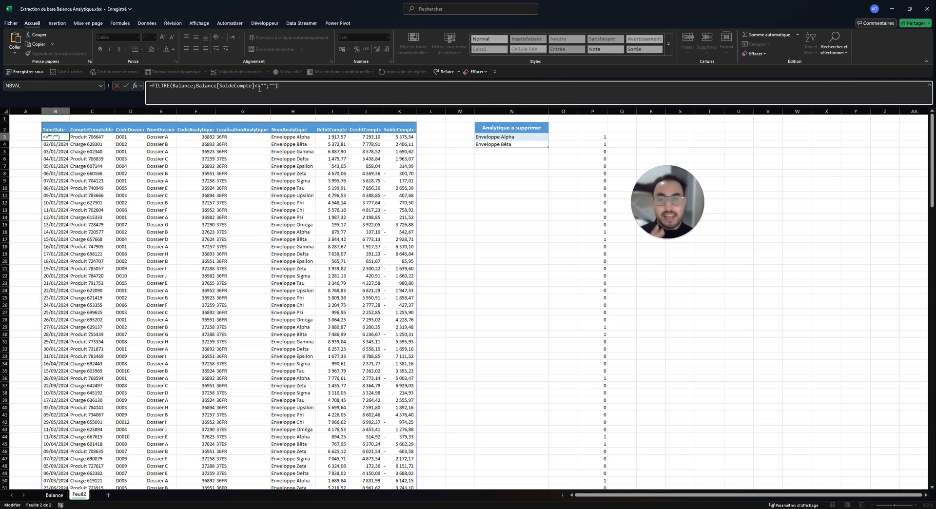
left_click(260, 88)
left_click(188, 85)
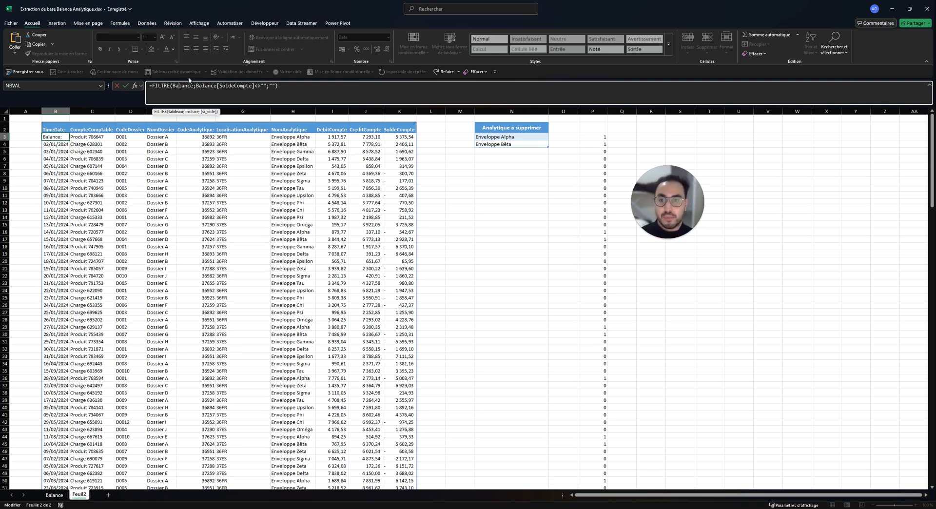
left_click_drag(196, 86, 264, 90)
key("BackSpace")
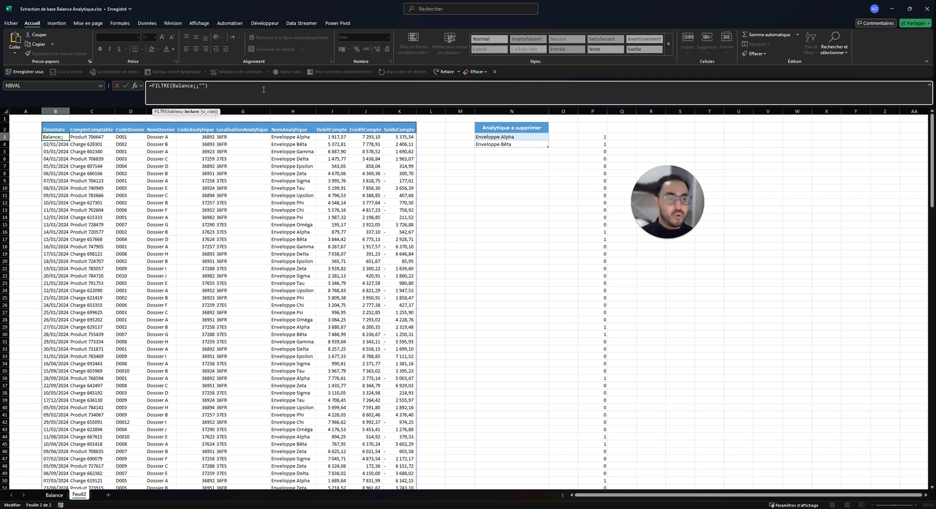
key("ctrl+v")
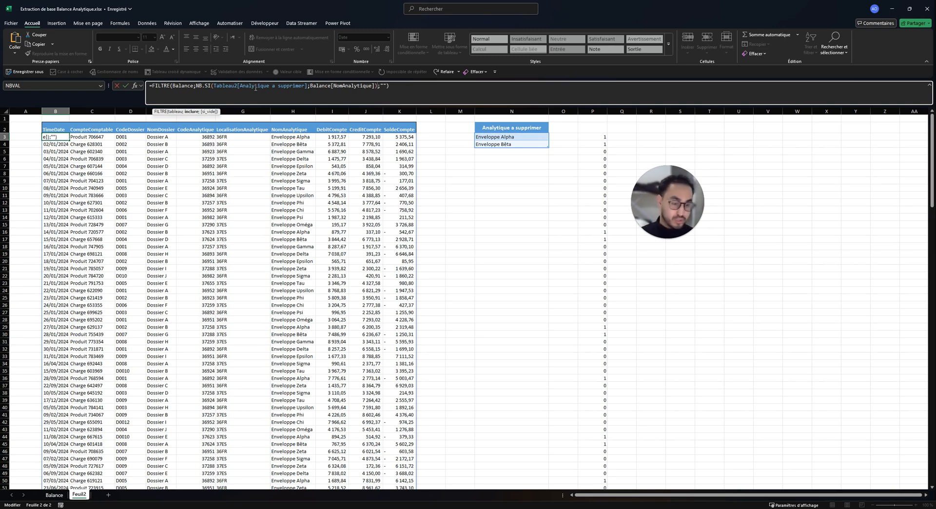
left_click(389, 210)
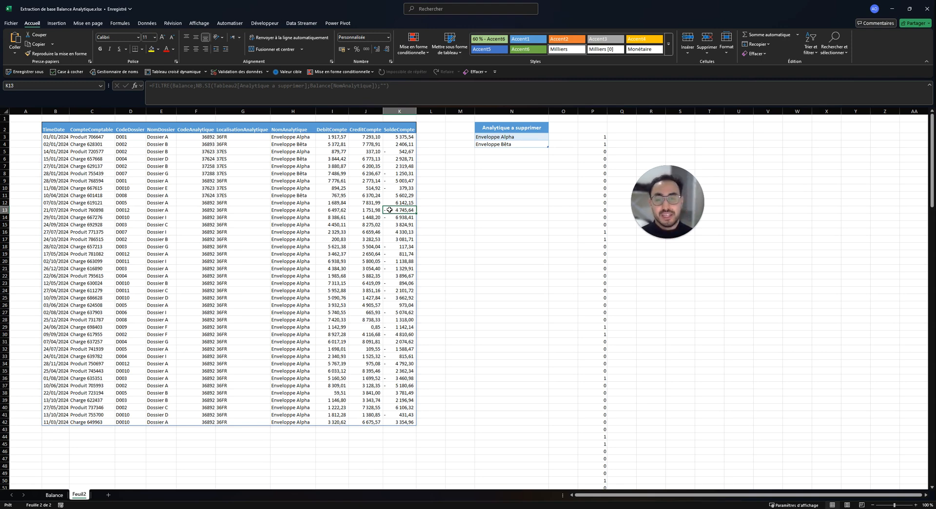
Compare the NB.SI flags in column P with the envelopes chosen in the Analytique a supprimer table.
left_click(598, 136)
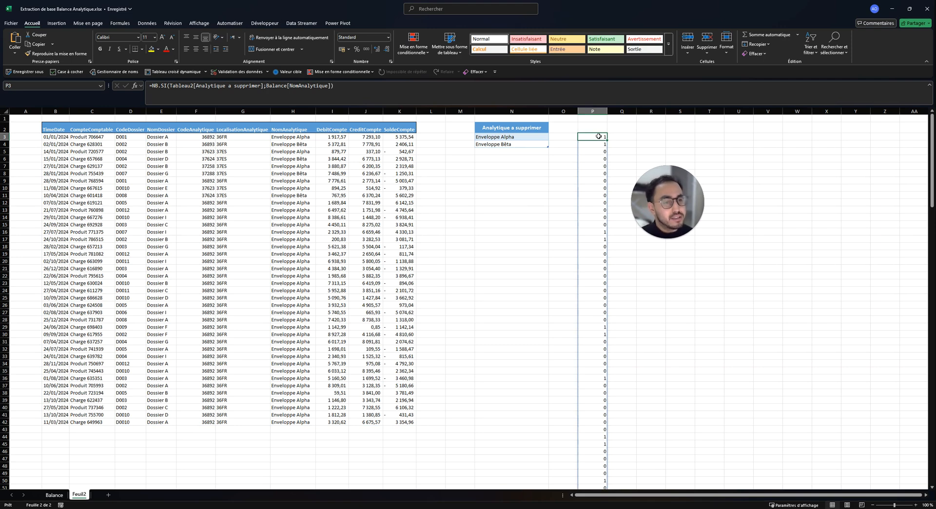
left_click(602, 149)
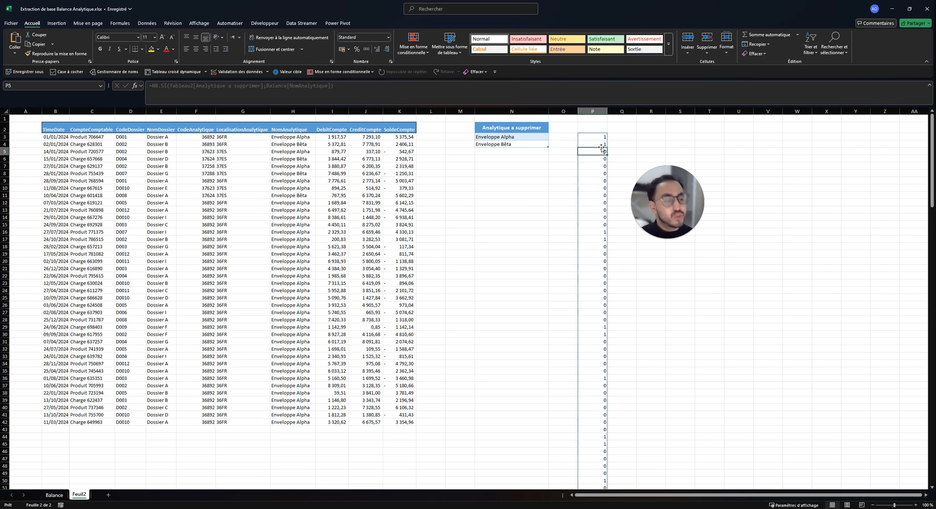
left_click(526, 138)
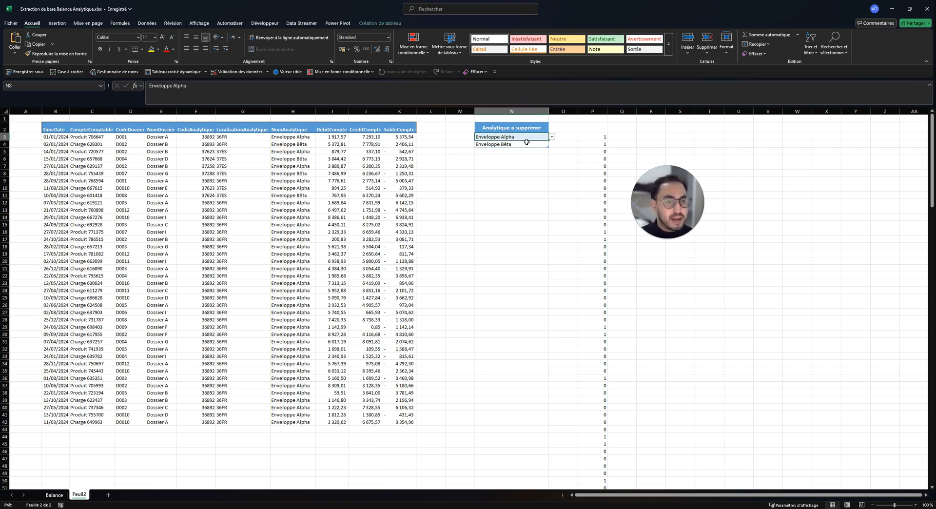
left_click(527, 143)
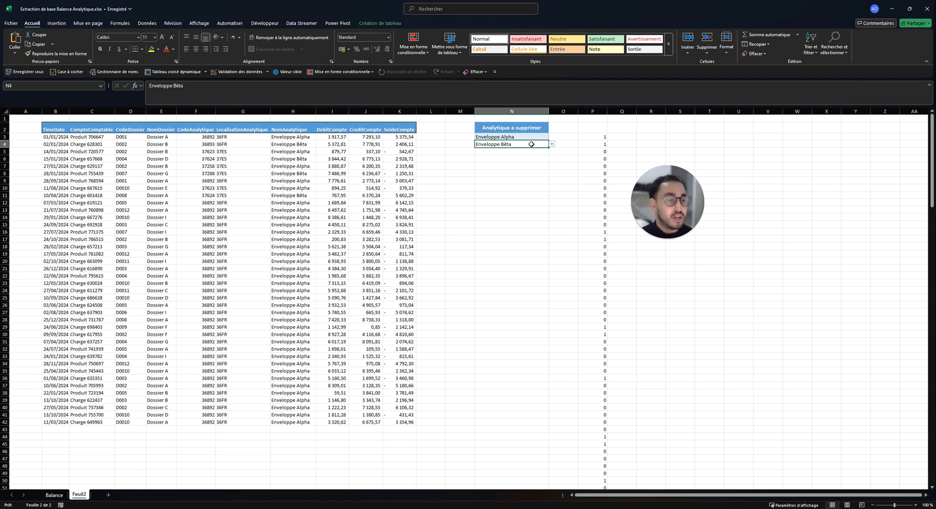
Add <1 after the NB.SI expression in B3's FILTRE formula to exclude the listed envelopes.
left_click(61, 138)
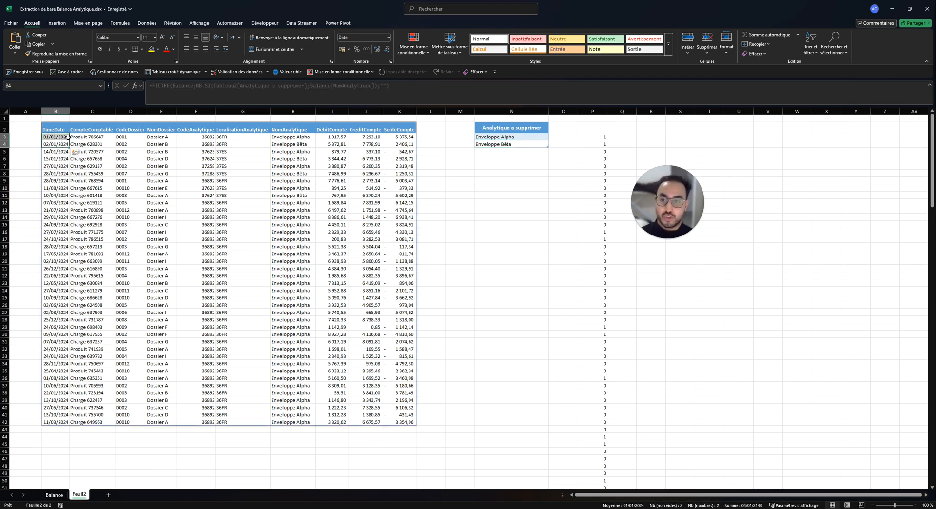
left_click(378, 86)
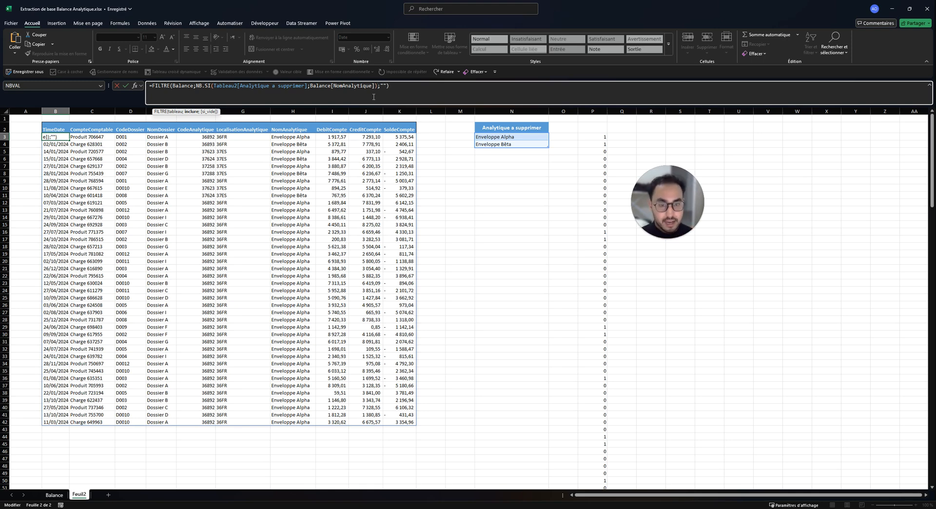
type("<")
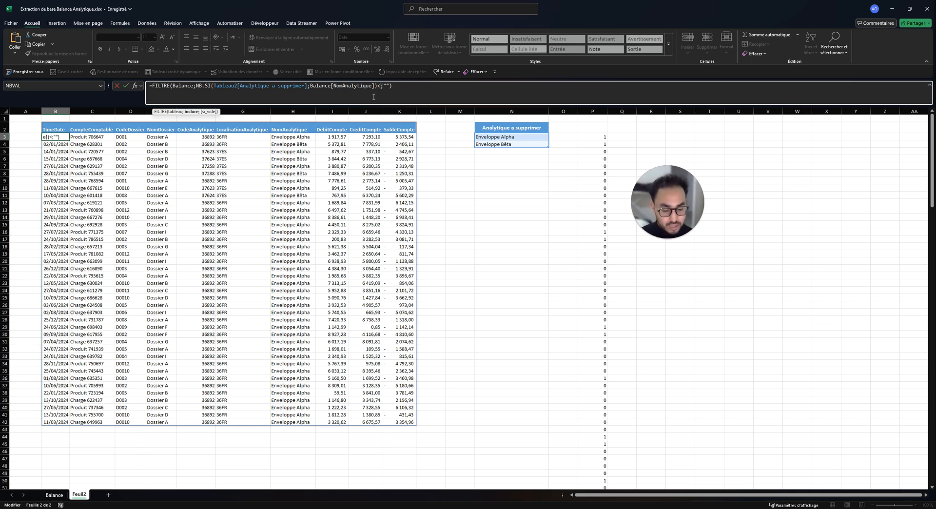
type("1")
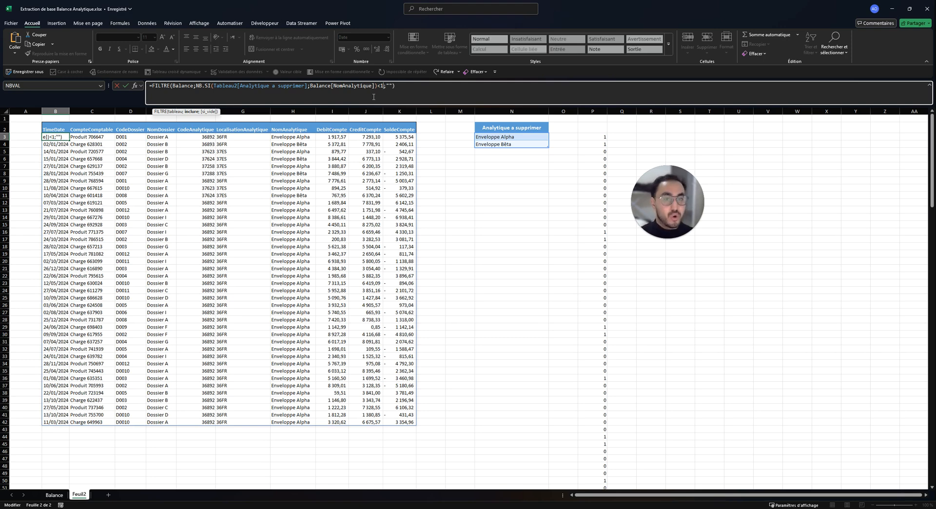
key("Return")
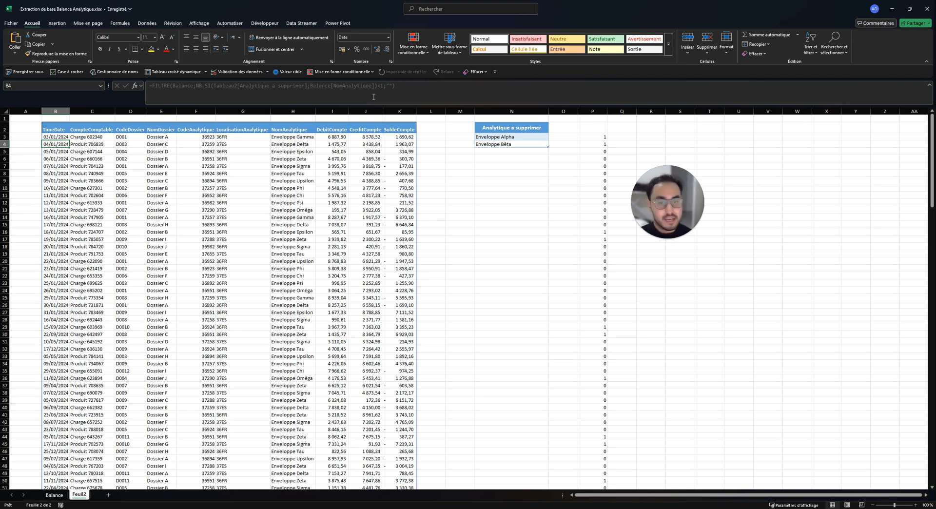
Extend the Analytique a supprimer table down to row 9 and choose Enveloppe Delta in N5.
left_click(496, 151)
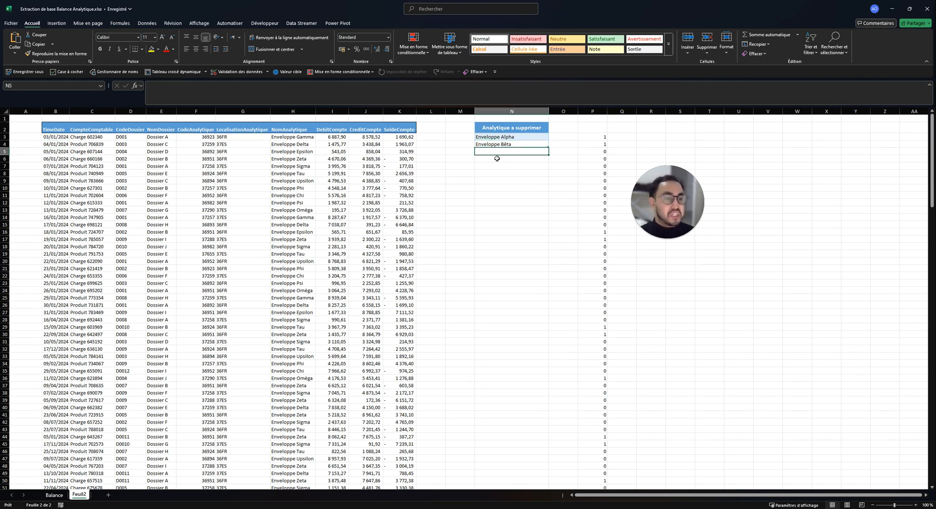
left_click_drag(548, 148, 548, 184)
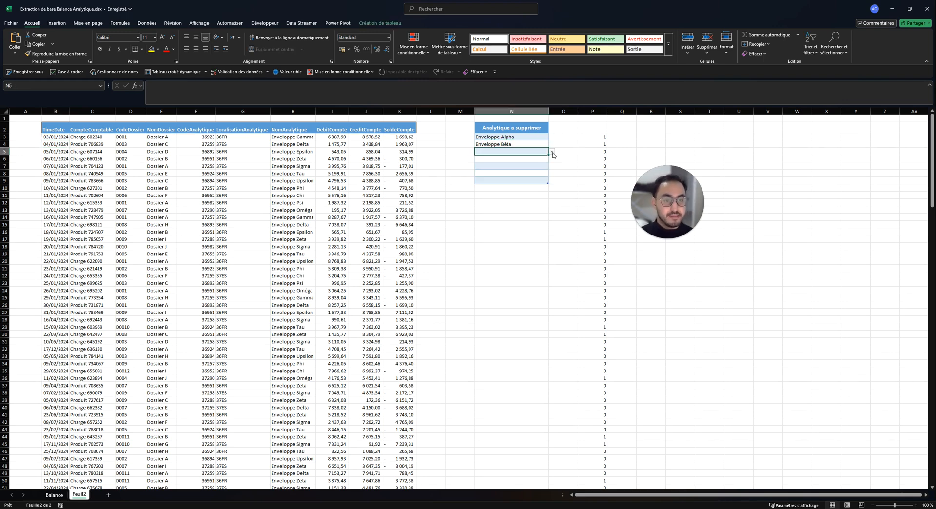
left_click(552, 152)
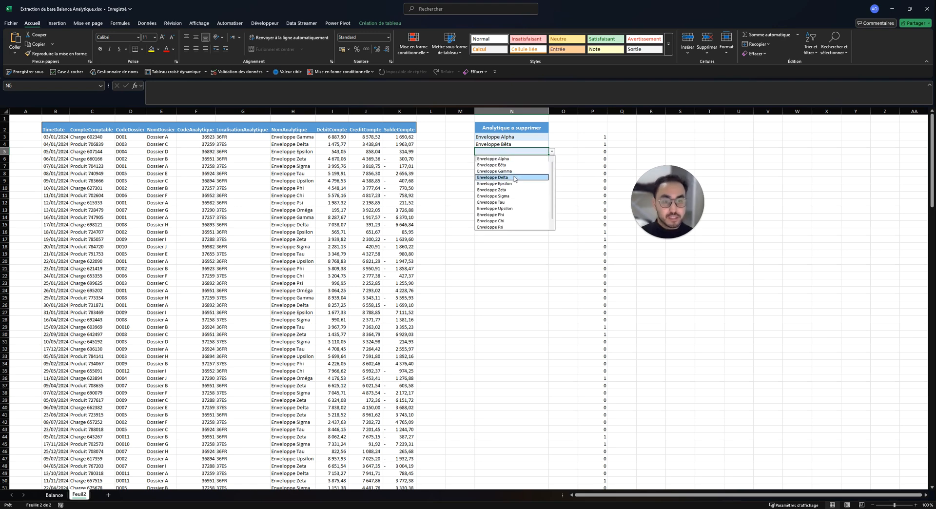
left_click(512, 178)
Choose Enveloppe Epsilon, Enveloppe Phi, Enveloppe Chi and Enveloppe Oméga in cells N6 to N9.
left_click(529, 161)
left_click(552, 158)
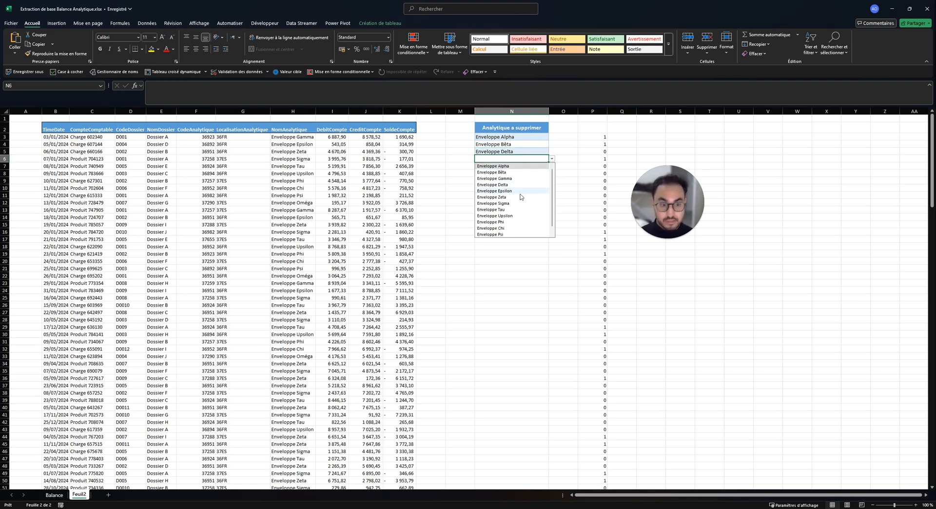
left_click(512, 191)
left_click(529, 166)
left_click(552, 166)
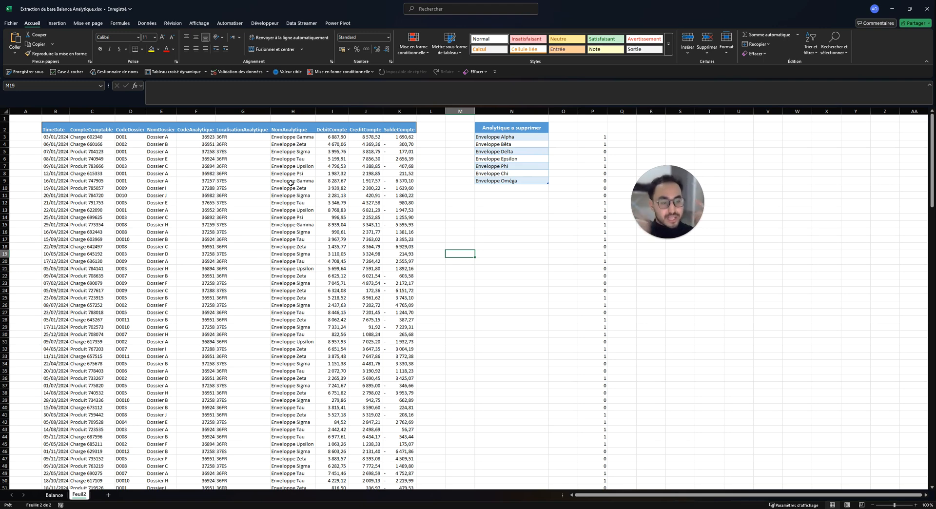
Select the helper NB.SI formula in P3.
left_click(602, 137)
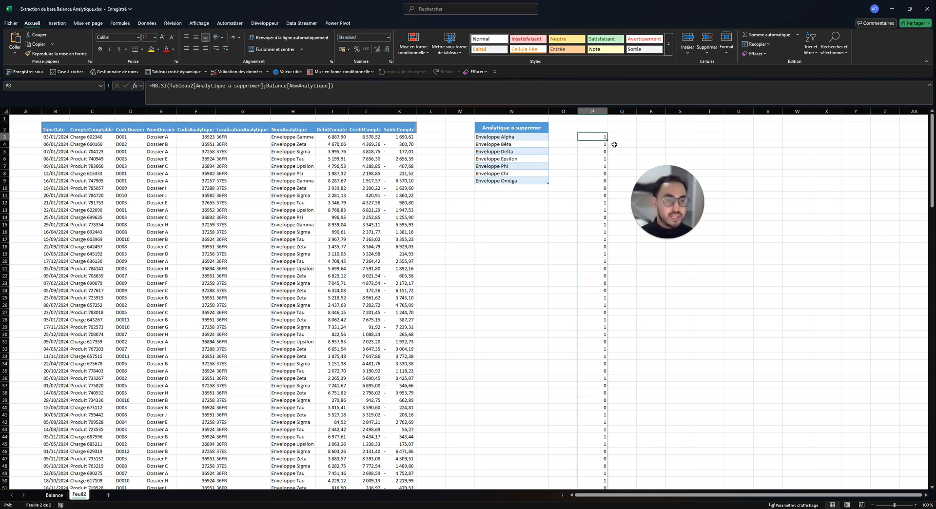